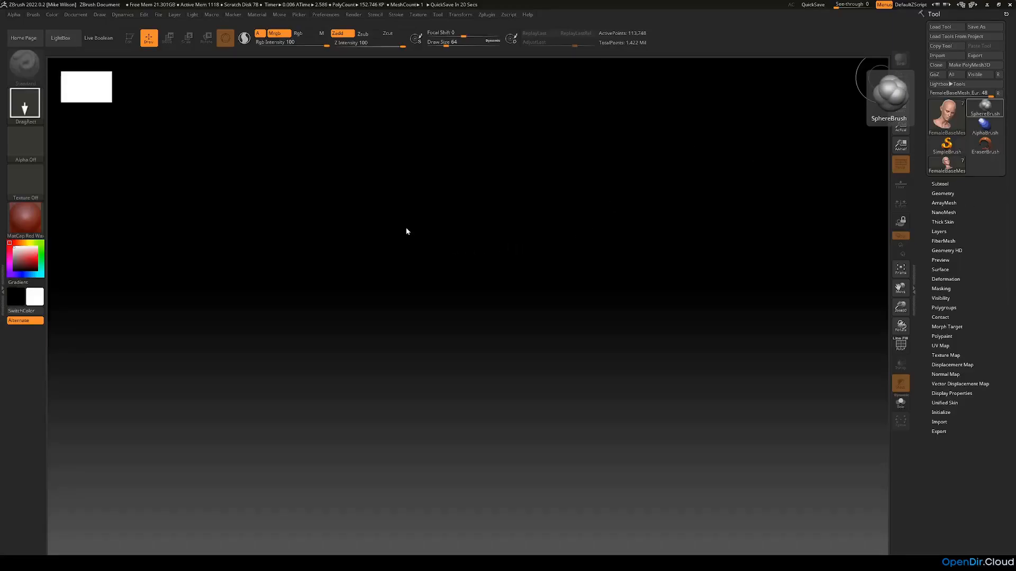
Remove the background gradient of the document so the canvas has one flat dark grey colour
{"action": "left_click", "coordinate": [76, 14]}
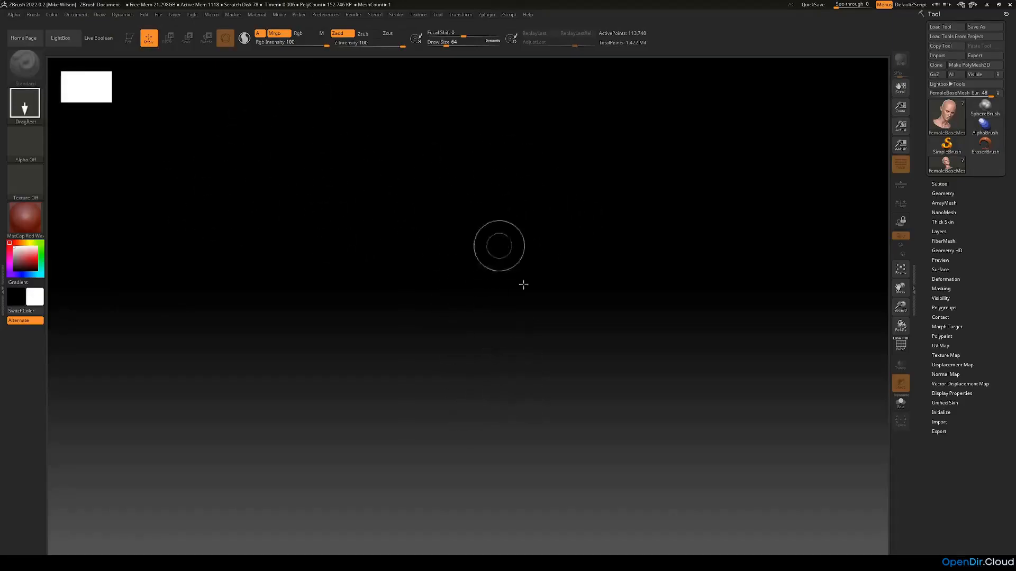
{"action": "left_click", "coordinate": [76, 15]}
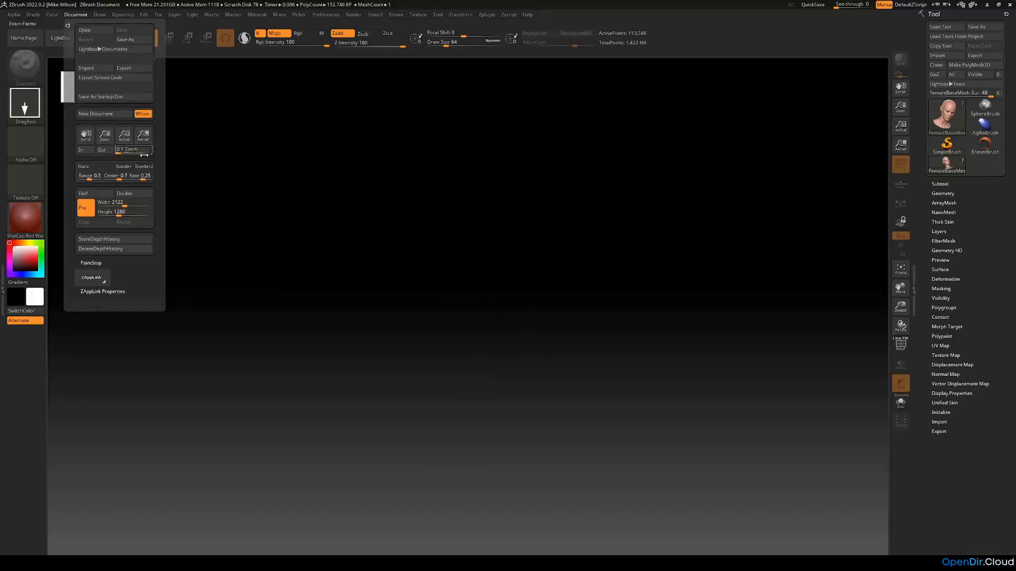
{"action": "left_click_drag", "start_coordinate": [144, 179], "coordinate": [140, 179]}
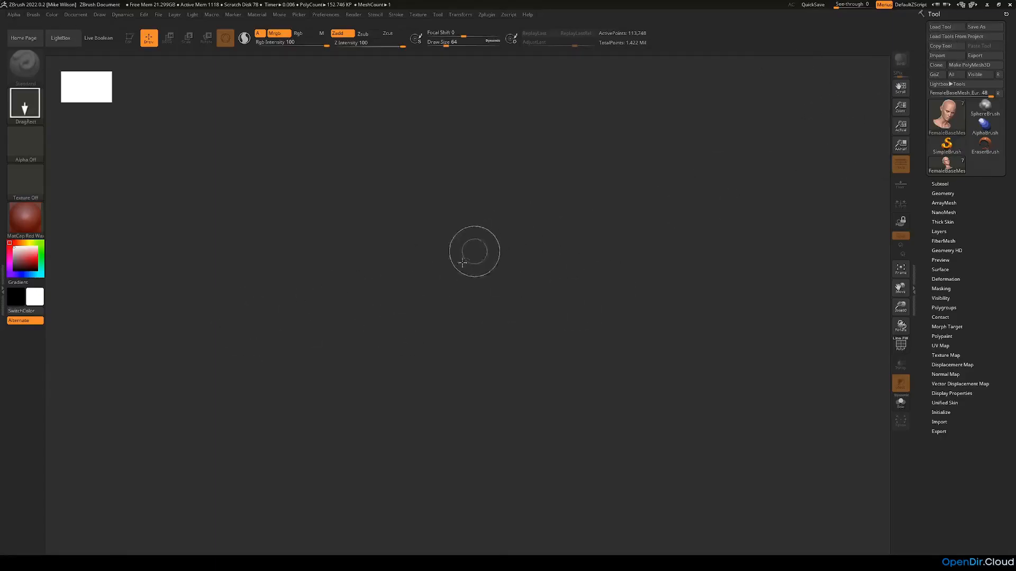
Draw the female base mesh on the canvas, make it editable and turn on perspective
{"action": "left_click_drag", "start_coordinate": [473, 260], "coordinate": [456, 394]}
{"action": "key", "text": "t"}
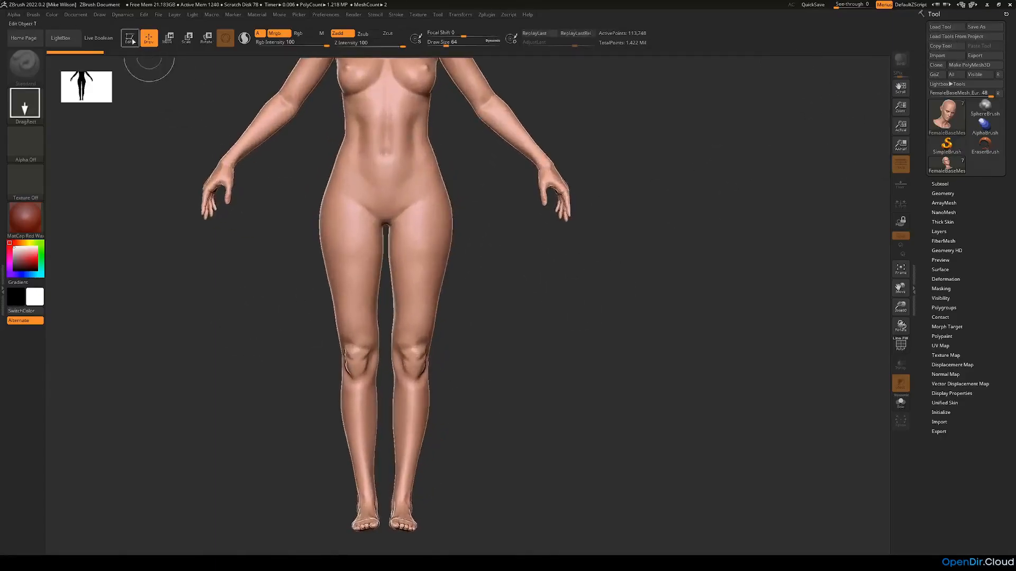
{"action": "key", "text": "p"}
{"action": "left_click_drag", "start_coordinate": [671, 175], "coordinate": [609, 268]}
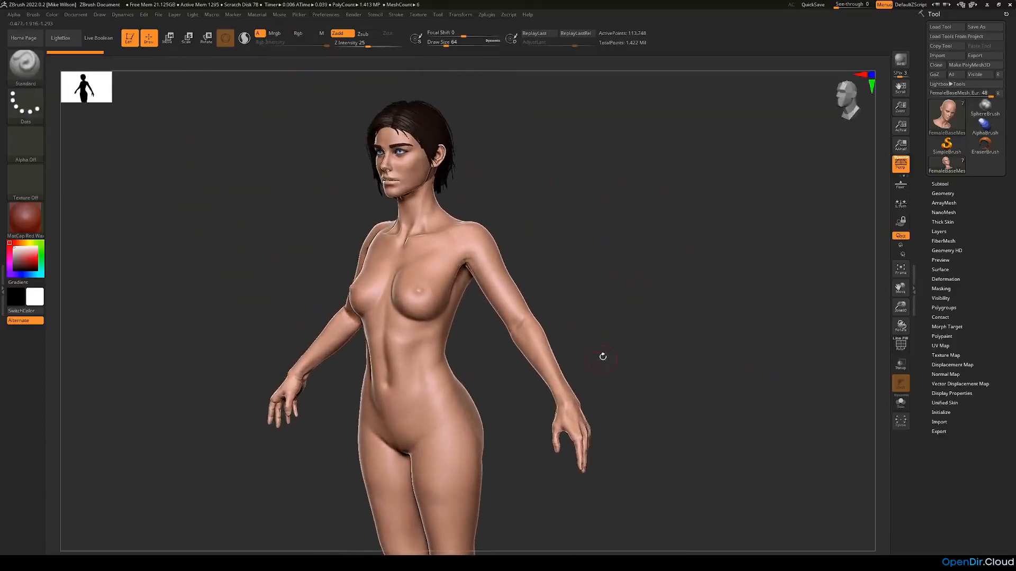
{"action": "left_click_drag", "start_coordinate": [603, 358], "coordinate": [627, 341], "text": "shift"}
{"action": "left_click_drag", "start_coordinate": [667, 267], "coordinate": [675, 279]}
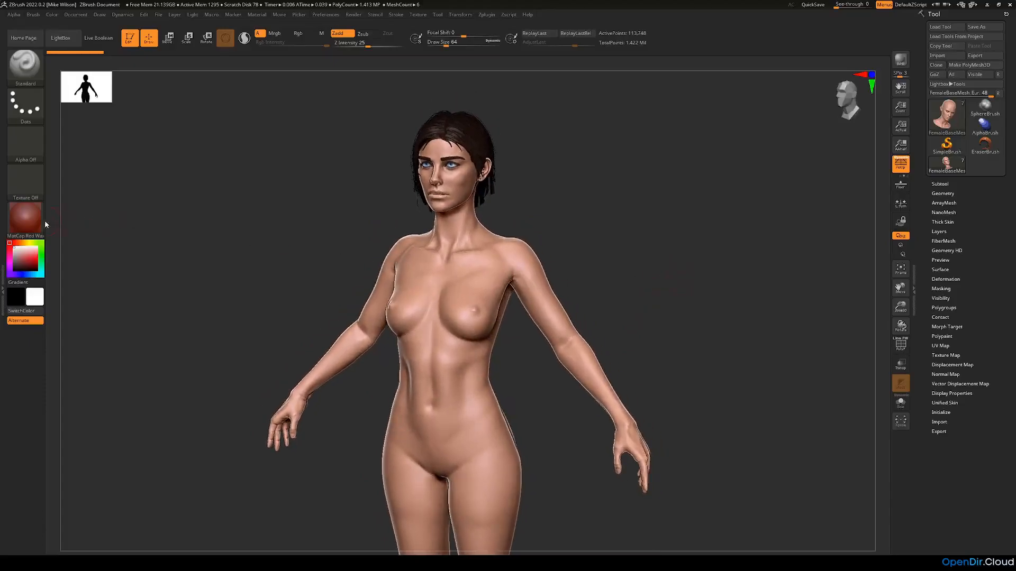
Apply the PolySkin material to the female figure
{"action": "left_click", "coordinate": [25, 218]}
{"action": "left_click", "coordinate": [226, 224]}
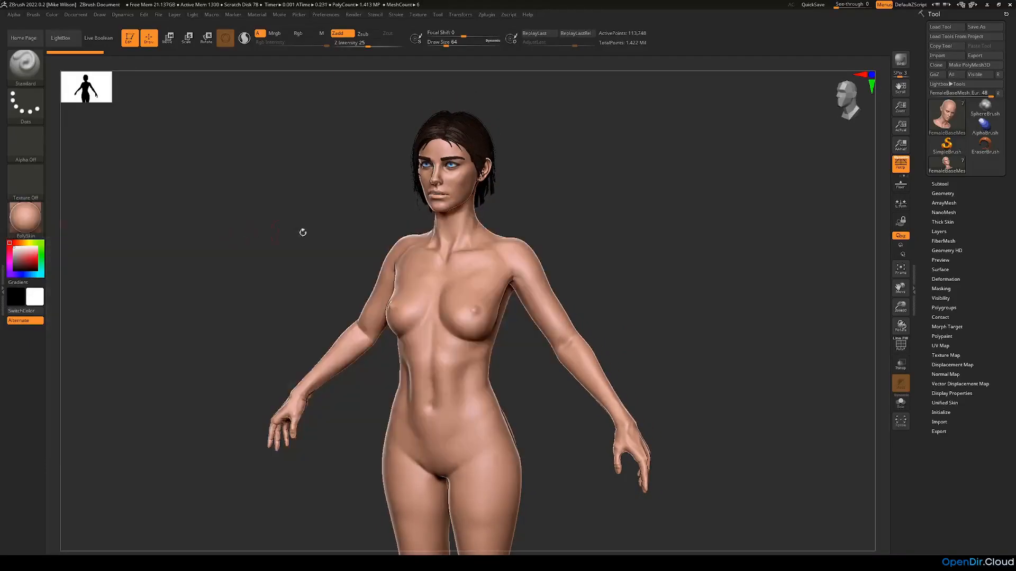
{"action": "left_click_drag", "start_coordinate": [704, 215], "coordinate": [723, 244]}
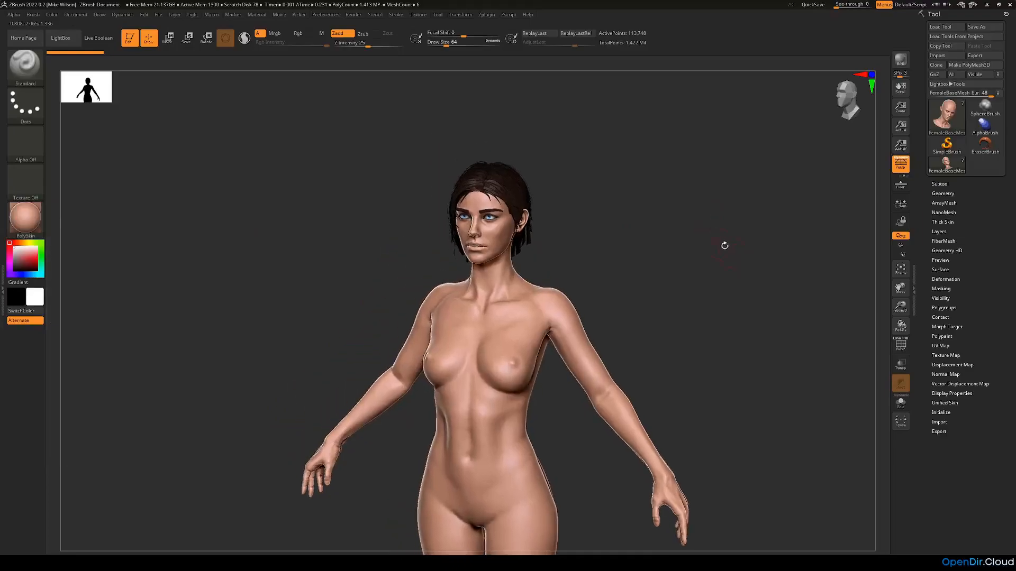
Examine the head and shoulders up close from the front and three-quarter angles
{"action": "left_click", "coordinate": [902, 271]}
{"action": "left_click", "coordinate": [902, 271]}
{"action": "left_click_drag", "start_coordinate": [721, 347], "coordinate": [762, 370]}
{"action": "left_click_drag", "start_coordinate": [682, 344], "coordinate": [243, 404]}
{"action": "left_click_drag", "start_coordinate": [249, 367], "coordinate": [715, 416]}
{"action": "mouse_move", "coordinate": [291, 420]}
{"action": "left_mouse_down"}
{"action": "mouse_move", "coordinate": [300, 428]}
{"action": "mouse_move", "coordinate": [296, 419]}
{"action": "left_mouse_up"}
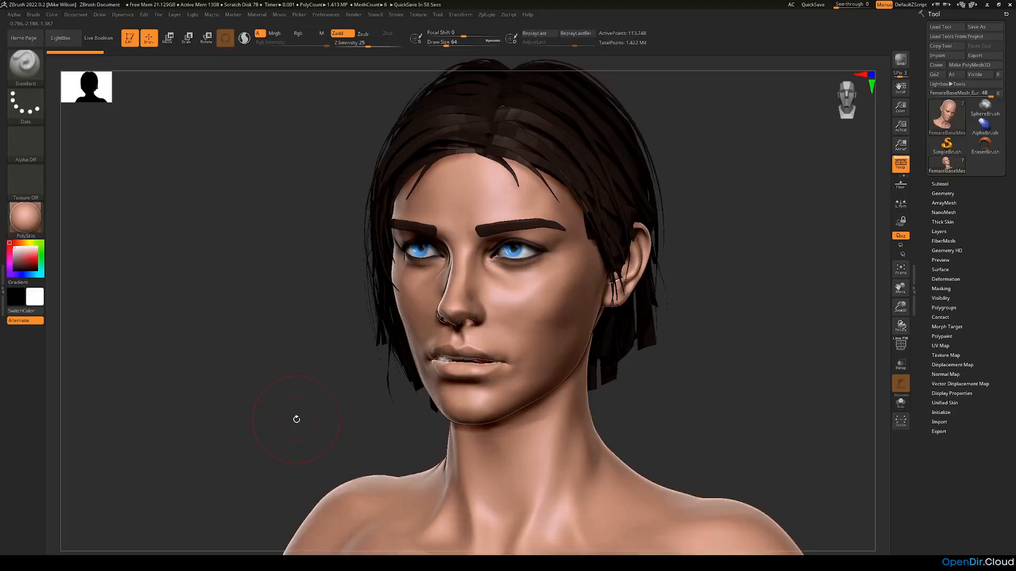
{"action": "left_click_drag", "start_coordinate": [296, 419], "coordinate": [292, 417]}
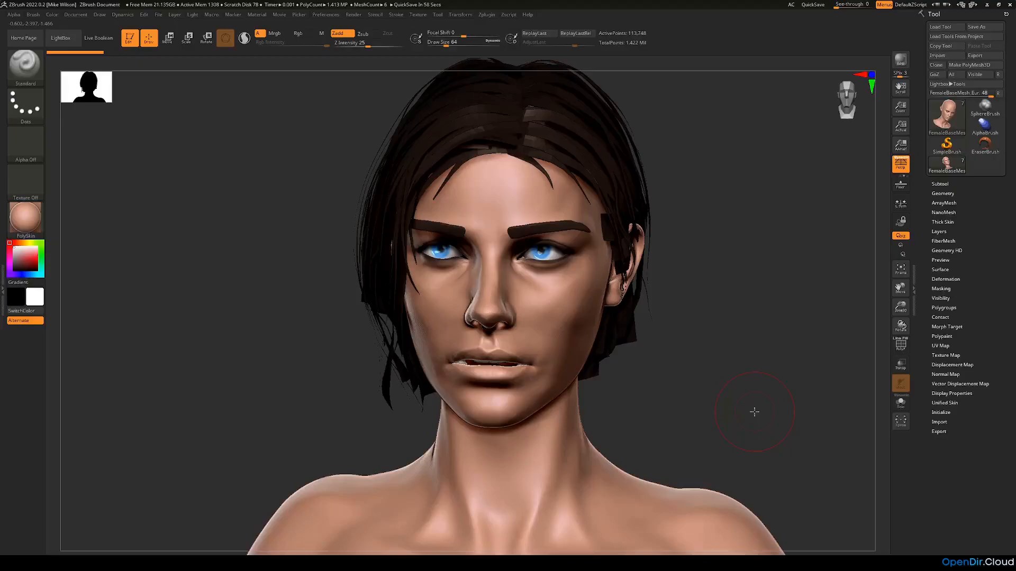
{"action": "left_click_drag", "start_coordinate": [729, 416], "coordinate": [687, 390]}
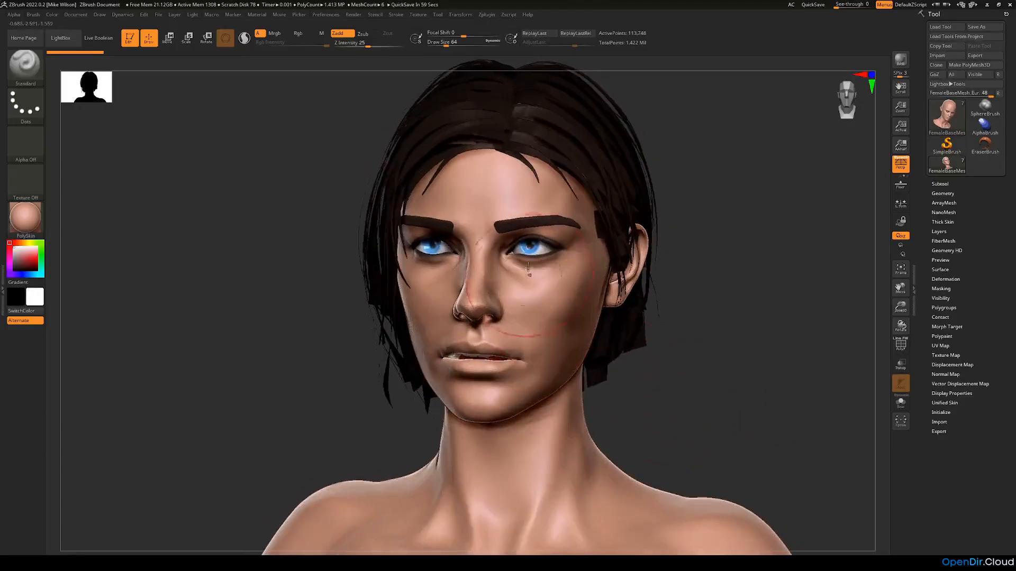
Make the eyes the active subtool and inspect the face from the front and three-quarter angles
{"action": "left_click", "coordinate": [535, 247], "text": "alt"}
{"action": "left_click_drag", "start_coordinate": [744, 316], "coordinate": [722, 355]}
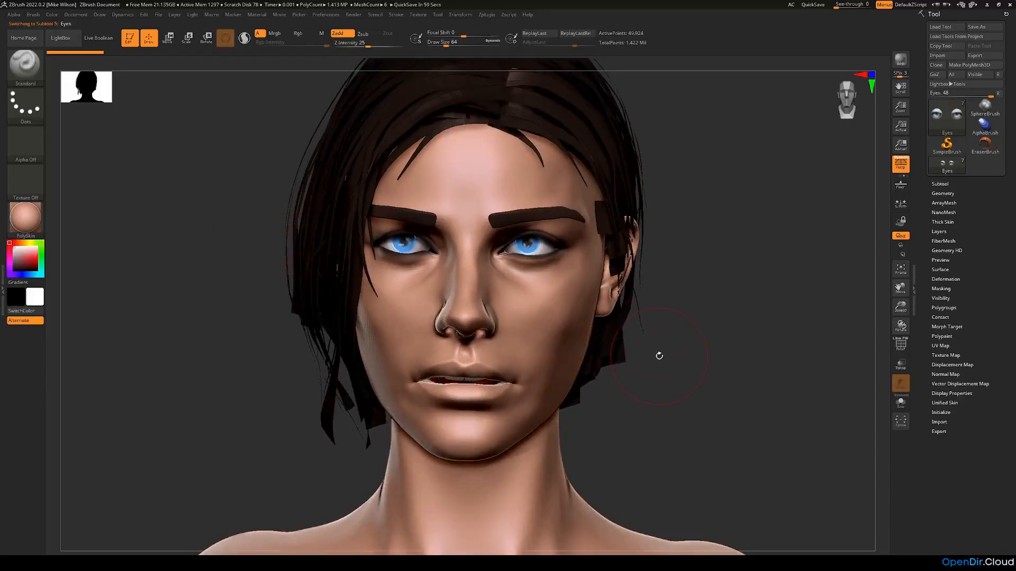
{"action": "left_click_drag", "start_coordinate": [730, 415], "coordinate": [726, 412]}
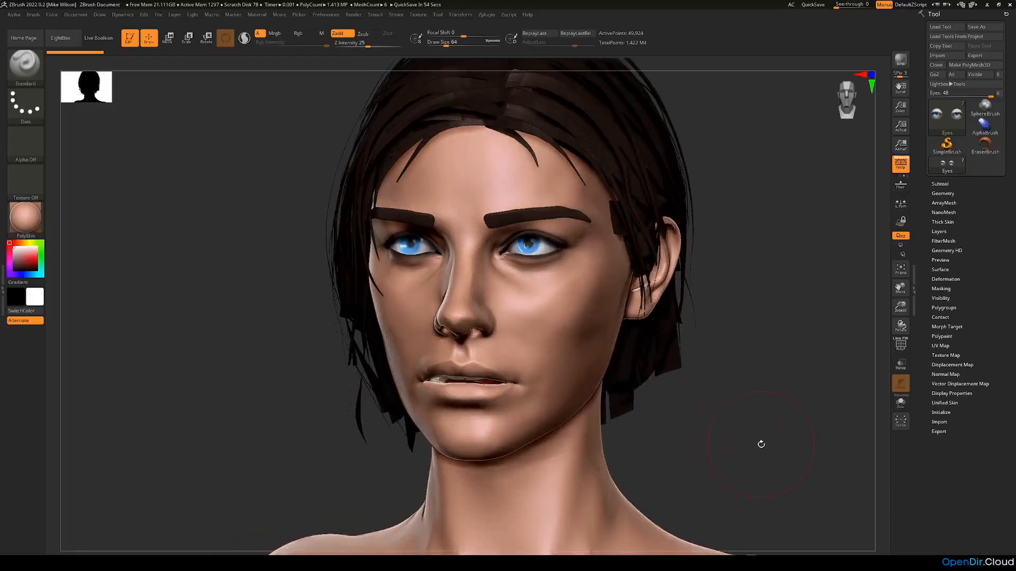
{"action": "left_click_drag", "start_coordinate": [761, 444], "coordinate": [725, 443]}
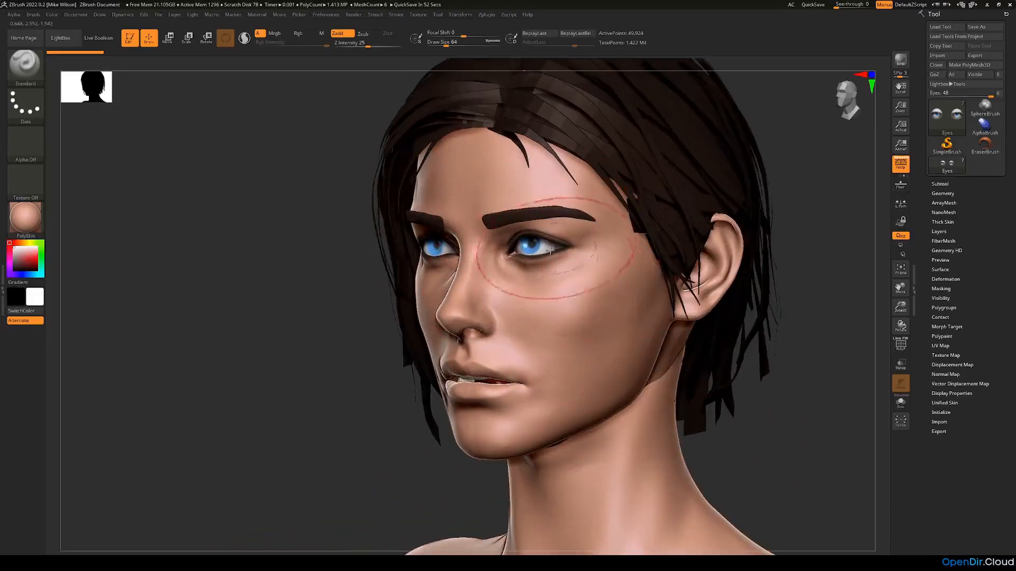
{"action": "left_click_drag", "start_coordinate": [249, 374], "coordinate": [672, 397]}
{"action": "left_click_drag", "start_coordinate": [673, 277], "coordinate": [476, 268]}
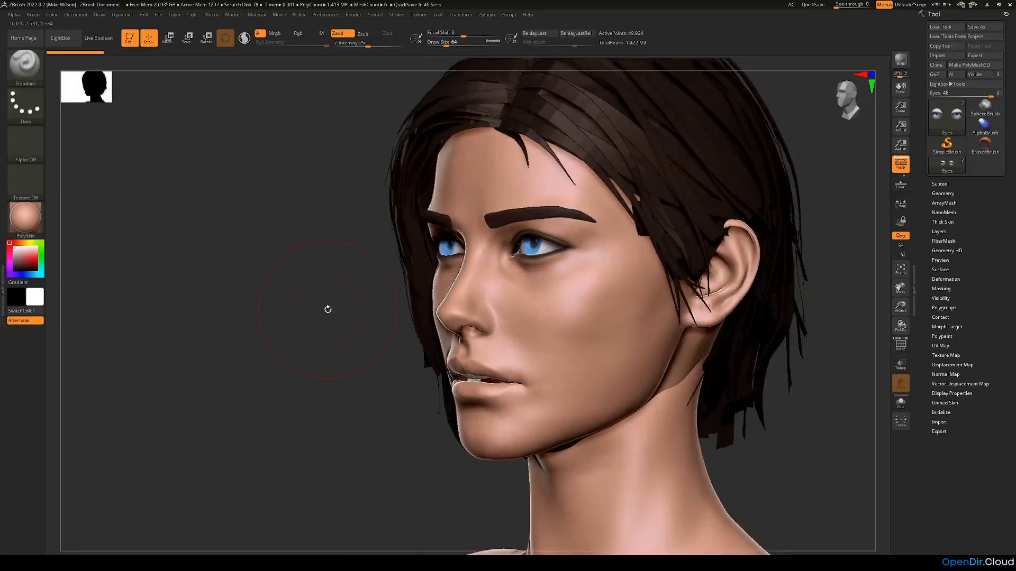
{"action": "left_click_drag", "start_coordinate": [328, 309], "coordinate": [328, 336]}
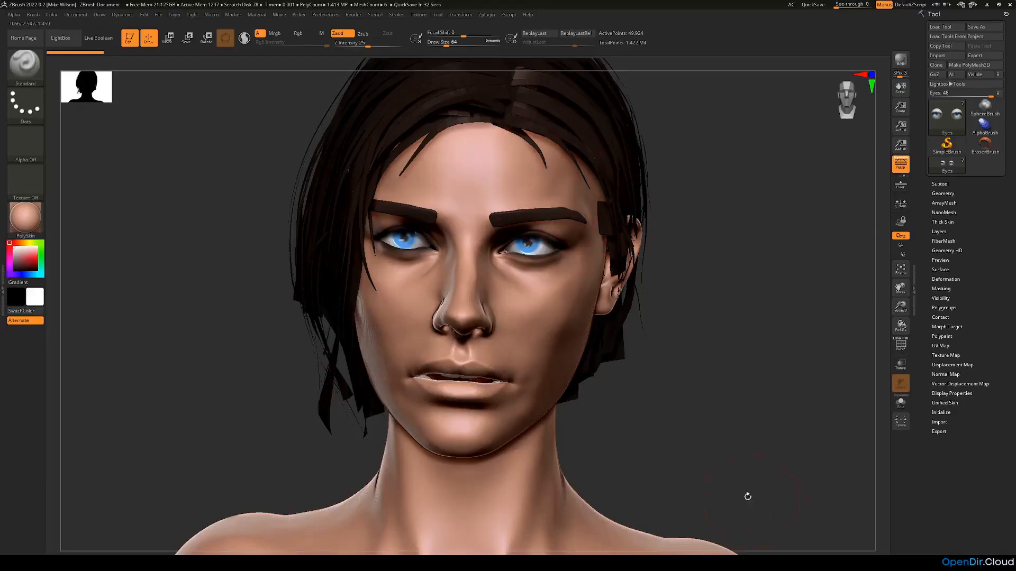
{"action": "left_click_drag", "start_coordinate": [748, 494], "coordinate": [739, 492]}
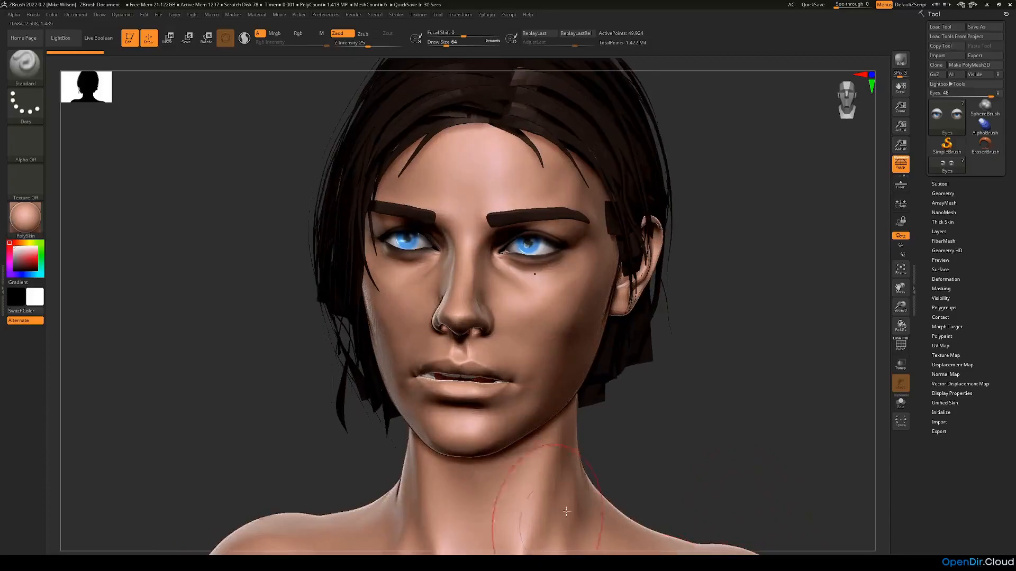
{"action": "left_click_drag", "start_coordinate": [706, 442], "coordinate": [703, 444]}
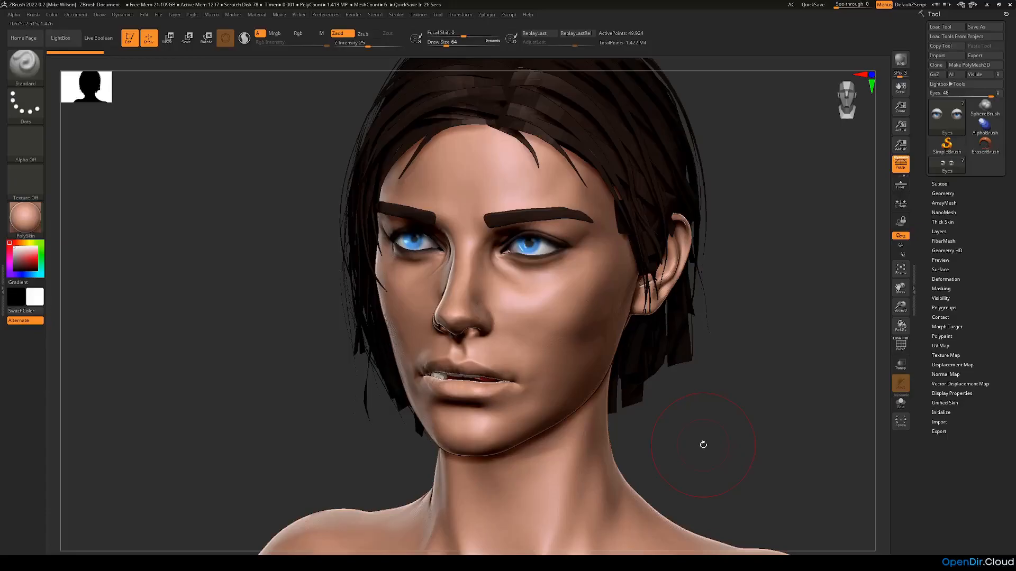
{"action": "left_click_drag", "start_coordinate": [693, 426], "coordinate": [375, 372]}
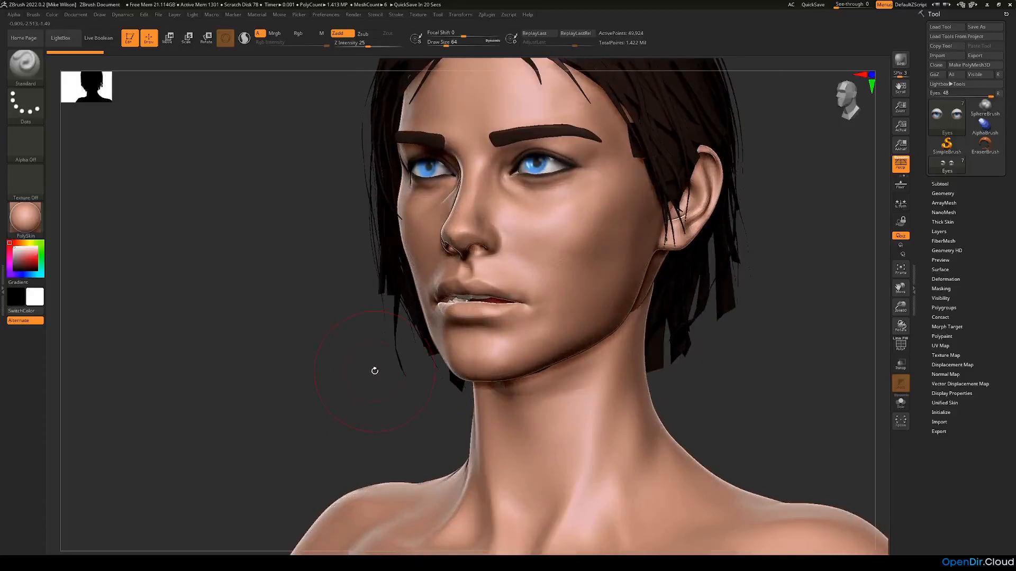
{"action": "left_click_drag", "start_coordinate": [334, 388], "coordinate": [339, 391]}
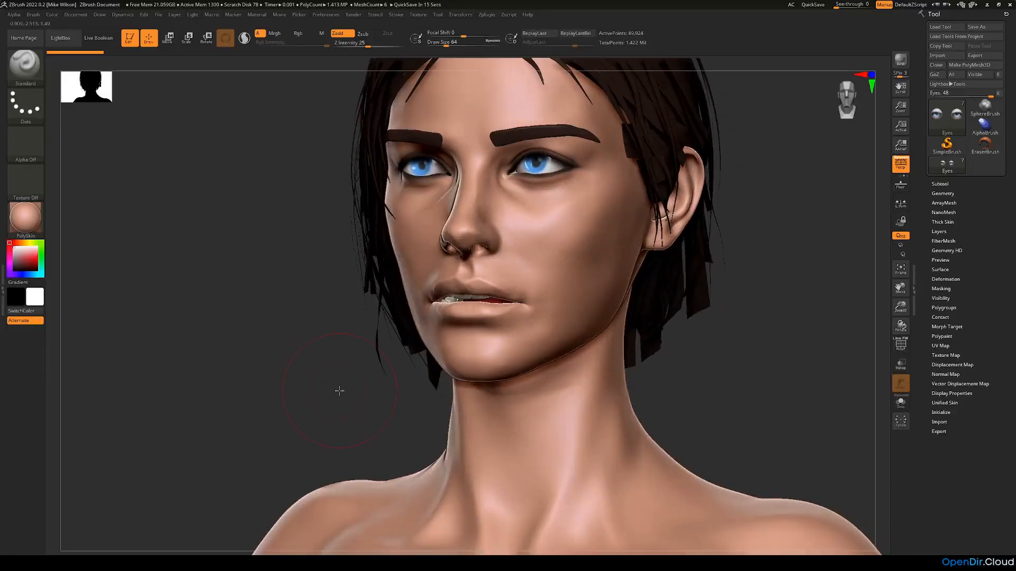
Examine the lips, teeth and jawline up close from several angles, aborting the project auto-save
{"action": "mouse_move", "coordinate": [320, 392]}
{"action": "left_mouse_down"}
{"action": "mouse_move", "coordinate": [721, 351]}
{"action": "mouse_move", "coordinate": [712, 332]}
{"action": "mouse_move", "coordinate": [688, 370]}
{"action": "mouse_move", "coordinate": [725, 373]}
{"action": "left_mouse_up"}
{"action": "mouse_move", "coordinate": [672, 418]}
{"action": "left_mouse_down"}
{"action": "mouse_move", "coordinate": [627, 437]}
{"action": "mouse_move", "coordinate": [434, 469]}
{"action": "left_mouse_up"}
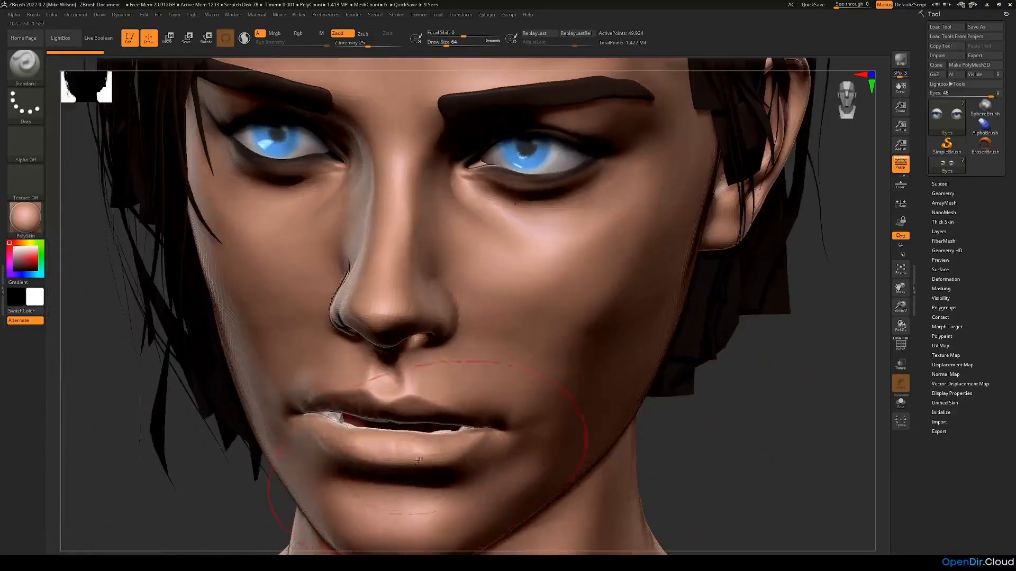
{"action": "left_click_drag", "start_coordinate": [199, 513], "coordinate": [177, 424]}
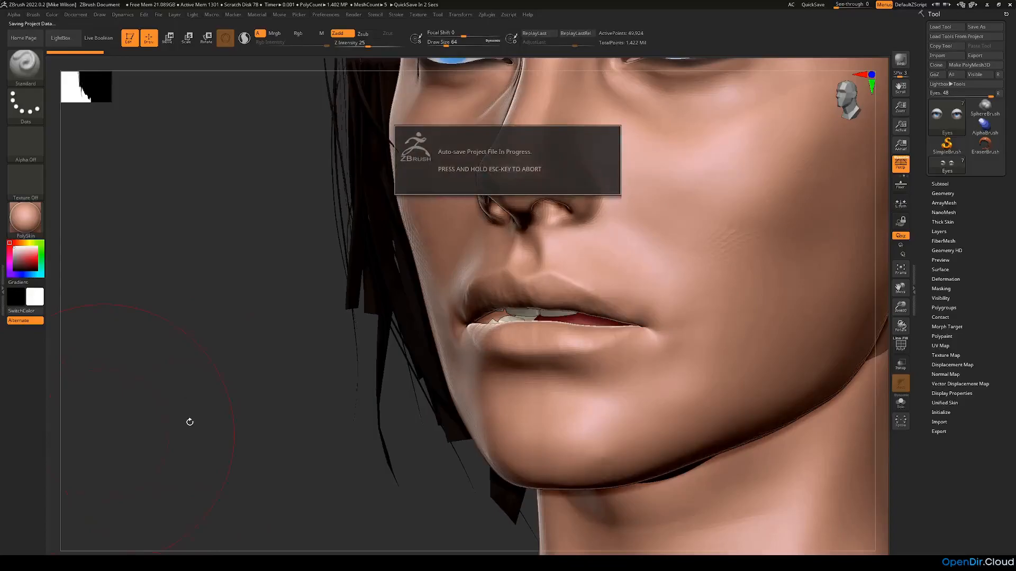
{"action": "key", "text": "Escape"}
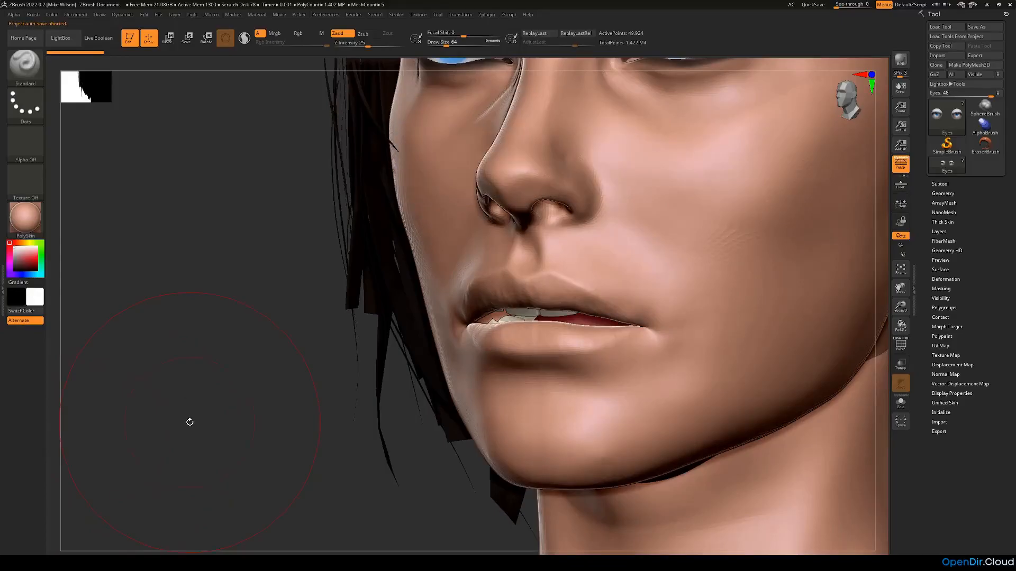
{"action": "left_click_drag", "start_coordinate": [211, 440], "coordinate": [254, 421]}
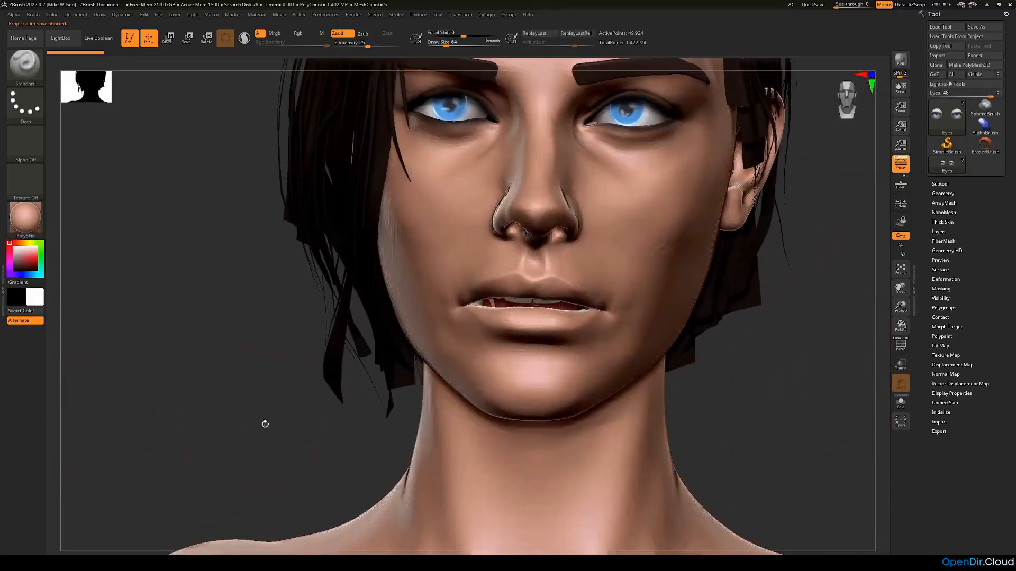
{"action": "mouse_move", "coordinate": [755, 421]}
{"action": "left_mouse_down"}
{"action": "mouse_move", "coordinate": [741, 422]}
{"action": "mouse_move", "coordinate": [762, 426]}
{"action": "mouse_move", "coordinate": [744, 431]}
{"action": "left_mouse_up"}
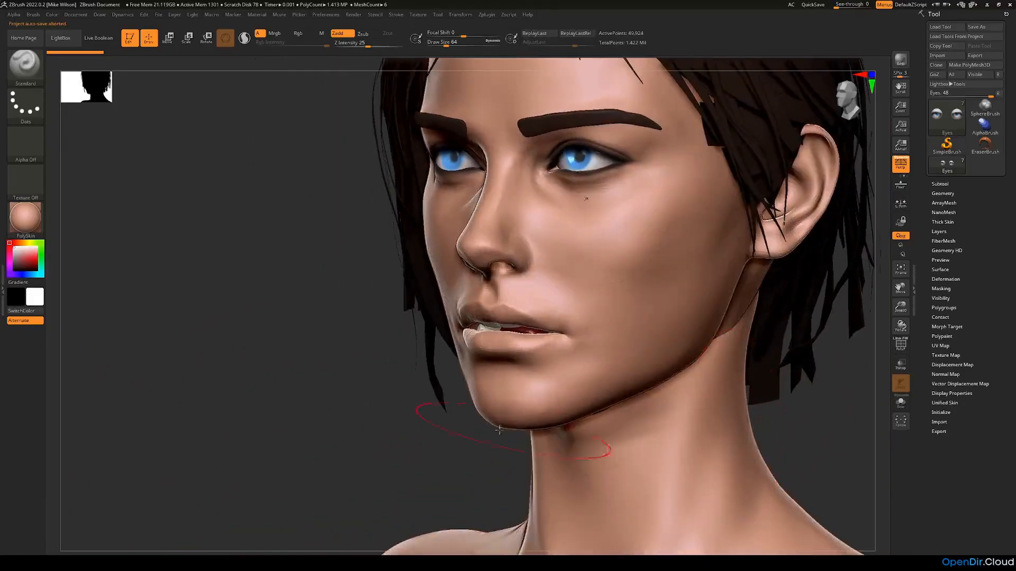
{"action": "left_click_drag", "start_coordinate": [329, 385], "coordinate": [275, 424]}
{"action": "left_click_drag", "start_coordinate": [770, 377], "coordinate": [726, 392]}
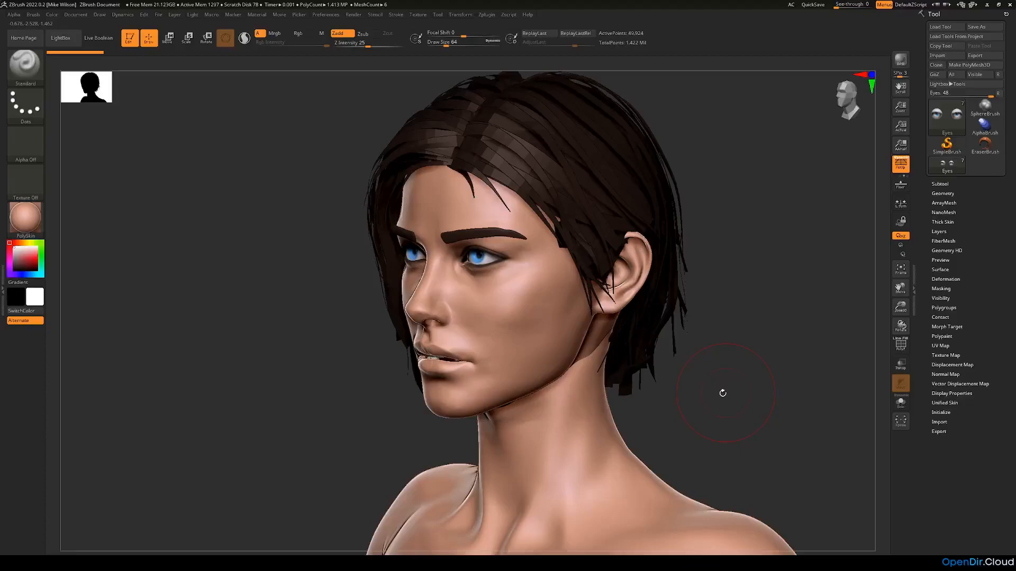
Hide the Hair subtool to check the bare head, and show the hair again
{"action": "left_click", "coordinate": [940, 185]}
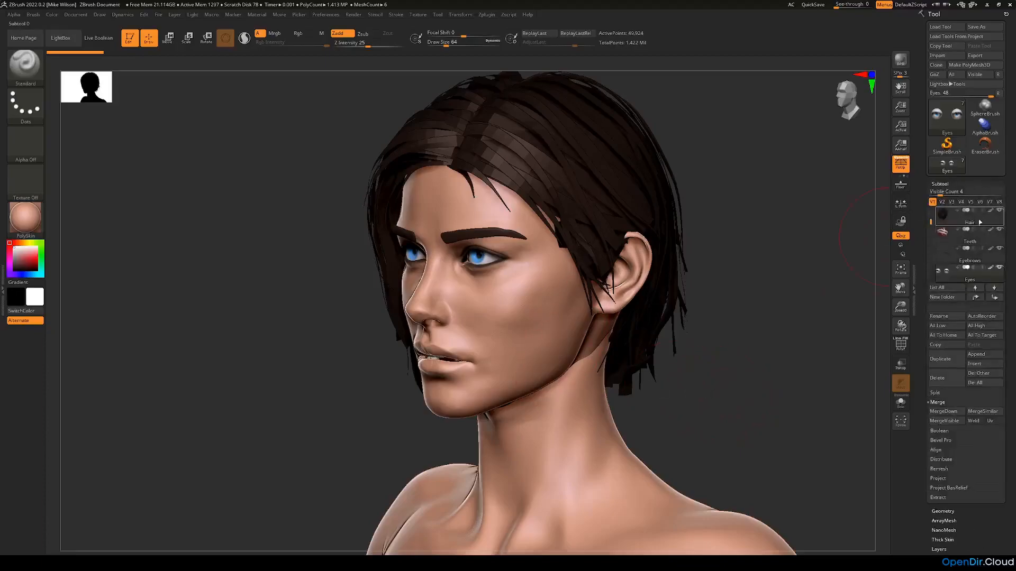
{"action": "left_click", "coordinate": [999, 210]}
{"action": "left_click_drag", "start_coordinate": [791, 324], "coordinate": [757, 338]}
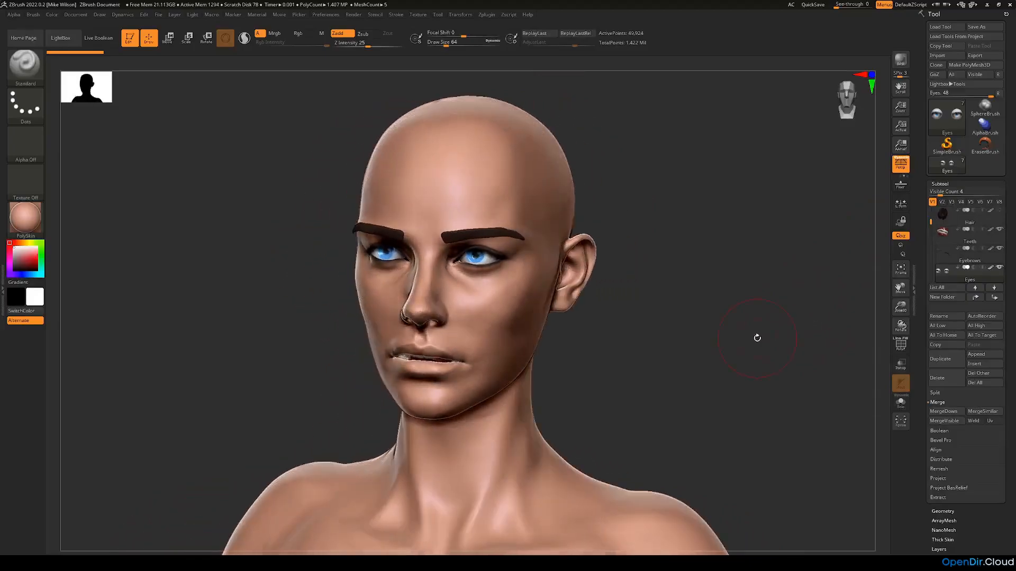
{"action": "left_click_drag", "start_coordinate": [730, 344], "coordinate": [647, 369]}
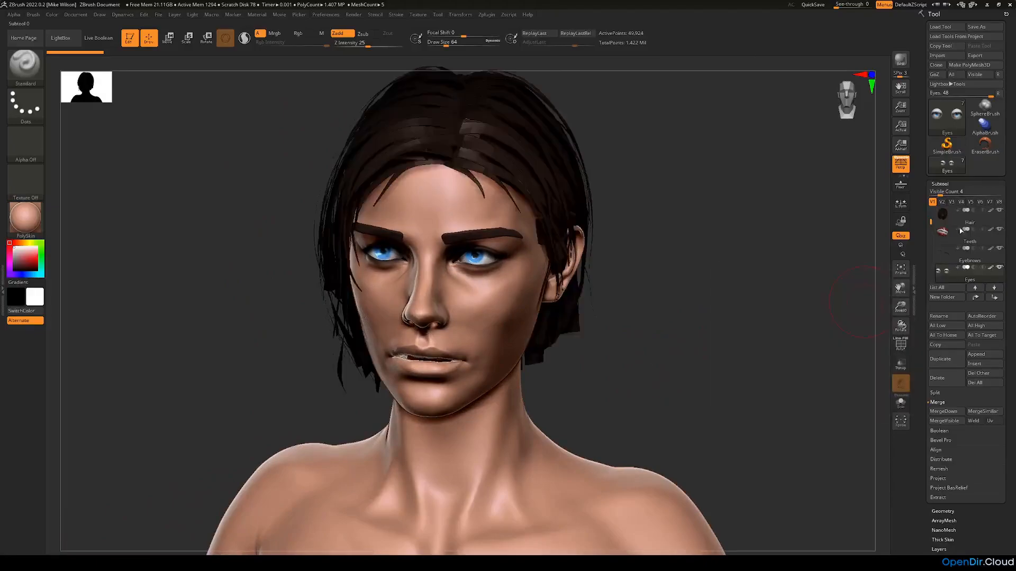
{"action": "left_click_drag", "start_coordinate": [787, 317], "coordinate": [776, 311]}
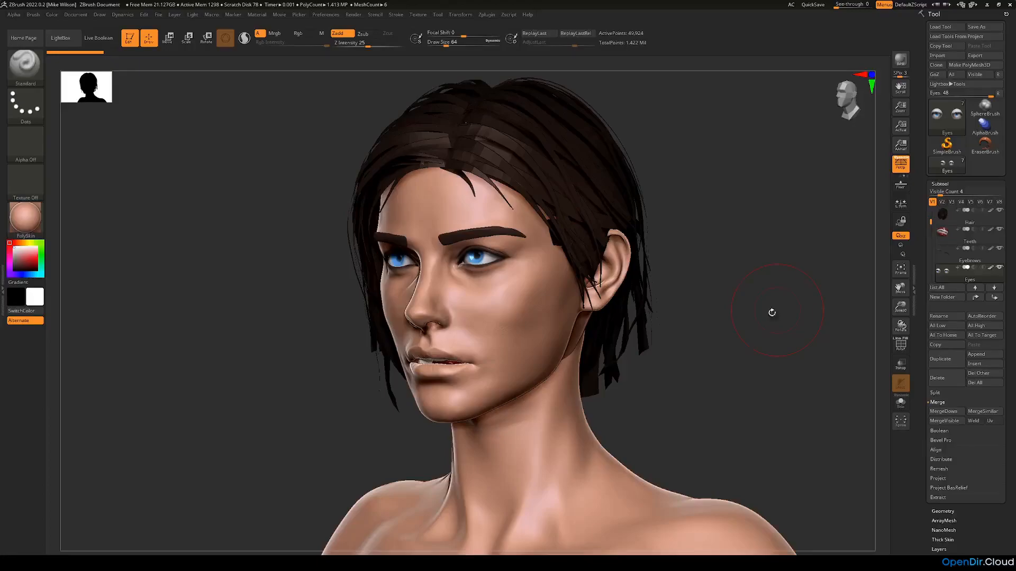
Examine the full figure's proportions and stance from the front and three-quarter angles
{"action": "mouse_move", "coordinate": [737, 353]}
{"action": "left_mouse_down"}
{"action": "mouse_move", "coordinate": [729, 352]}
{"action": "mouse_move", "coordinate": [741, 350]}
{"action": "left_mouse_up"}
{"action": "left_click_drag", "start_coordinate": [721, 390], "coordinate": [661, 298]}
{"action": "left_click_drag", "start_coordinate": [754, 323], "coordinate": [692, 341], "text": "alt"}
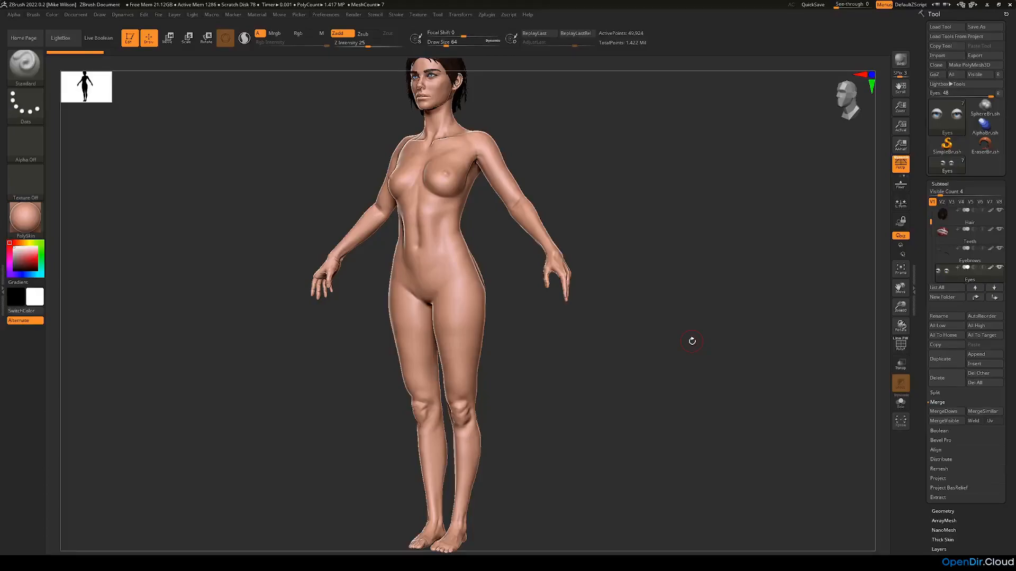
{"action": "left_click_drag", "start_coordinate": [689, 343], "coordinate": [580, 392]}
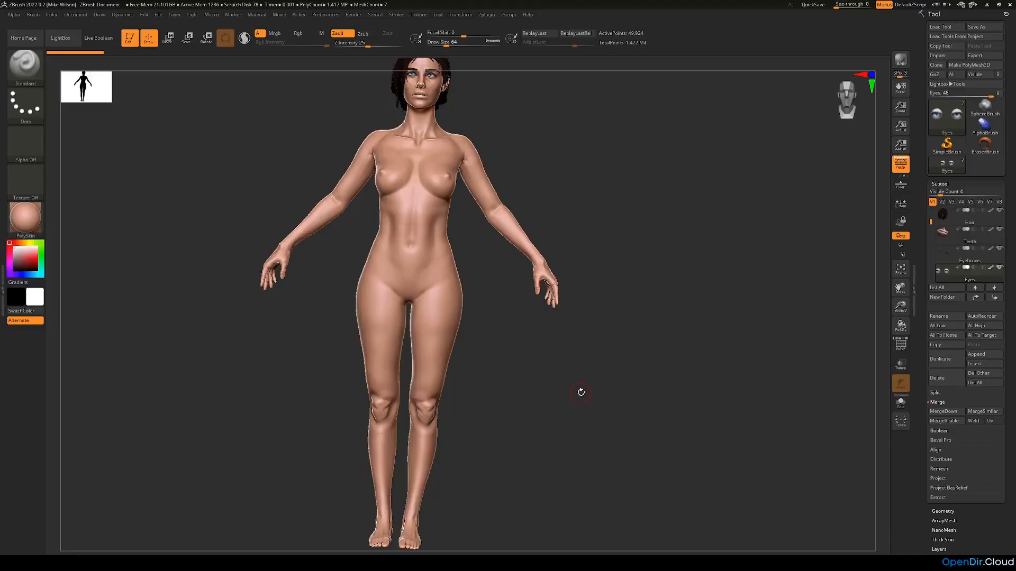
{"action": "left_click_drag", "start_coordinate": [627, 439], "coordinate": [541, 401]}
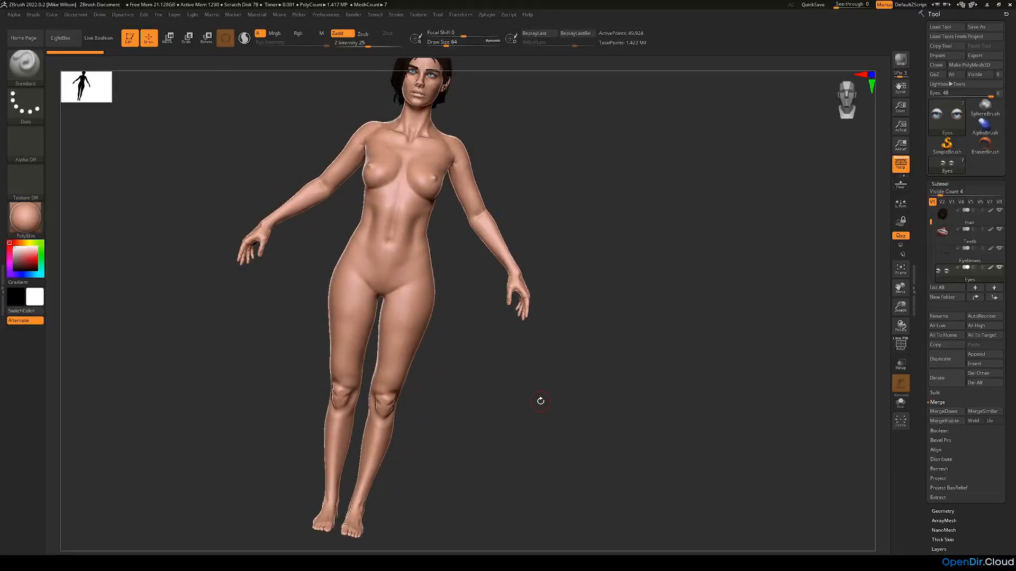
{"action": "left_click_drag", "start_coordinate": [541, 401], "coordinate": [527, 400]}
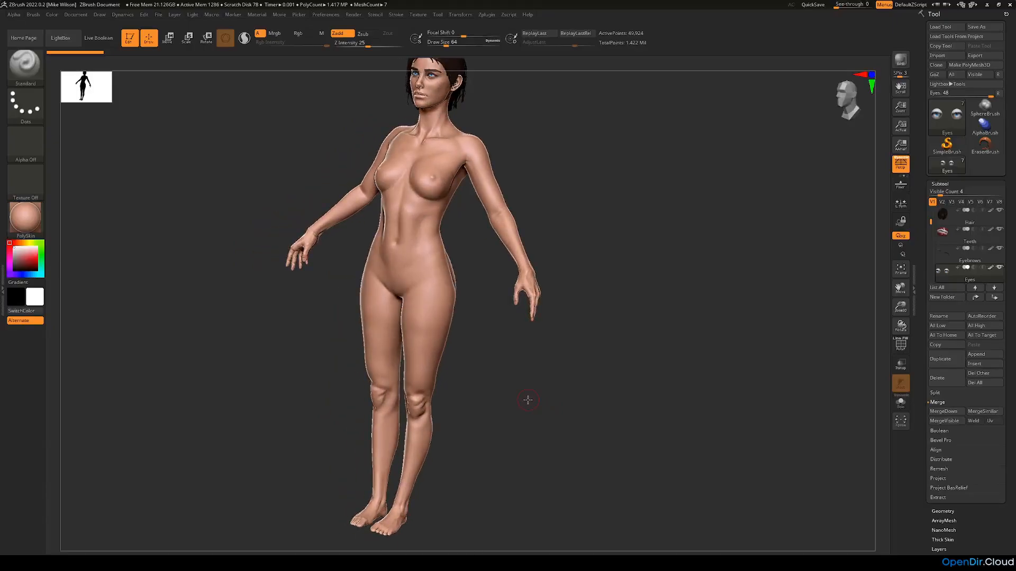
{"action": "left_click_drag", "start_coordinate": [465, 429], "coordinate": [511, 421]}
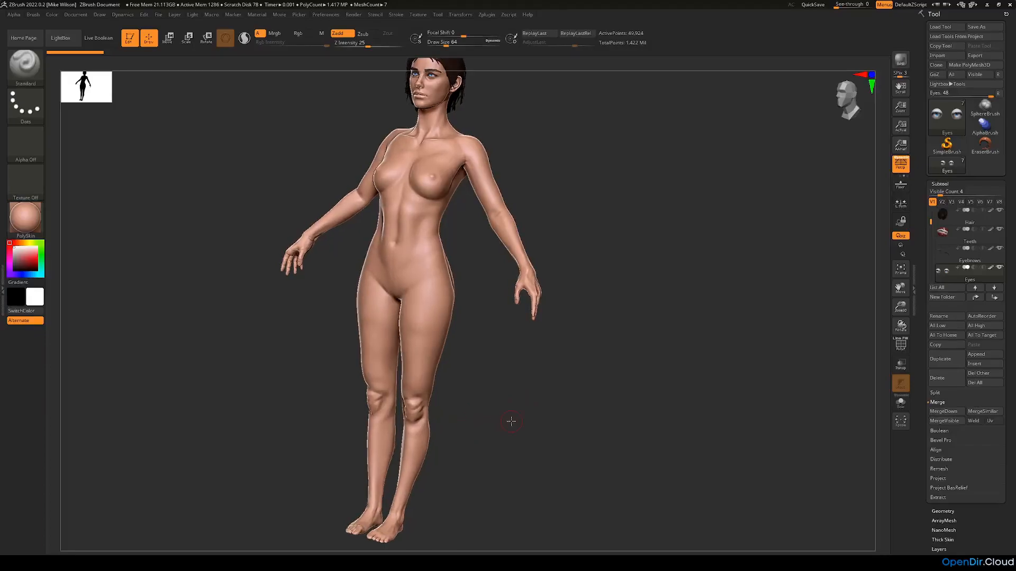
Make Body the active subtool, hide the Toes subtool to check the feet without it, and show the toes again
{"action": "left_click_drag", "start_coordinate": [551, 370], "coordinate": [463, 375]}
{"action": "left_click", "coordinate": [463, 374], "text": "alt"}
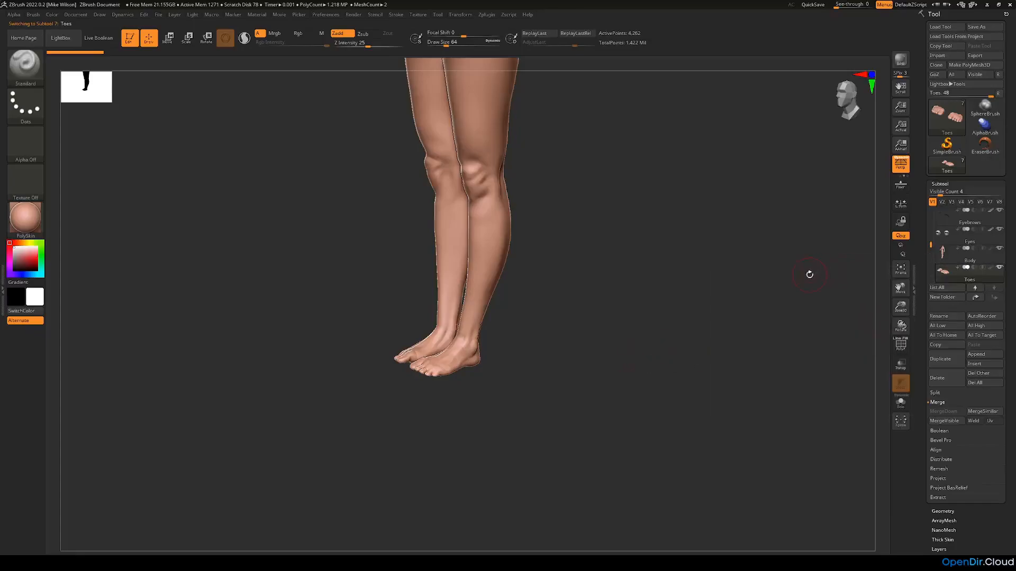
{"action": "left_click_drag", "start_coordinate": [730, 343], "coordinate": [732, 343]}
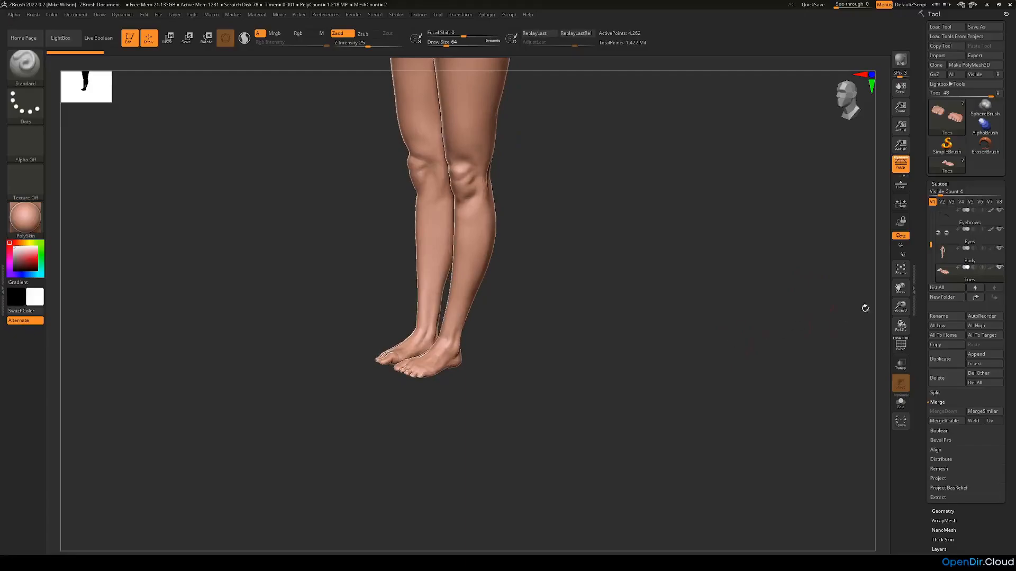
{"action": "left_click", "coordinate": [976, 255]}
{"action": "left_click", "coordinate": [999, 268]}
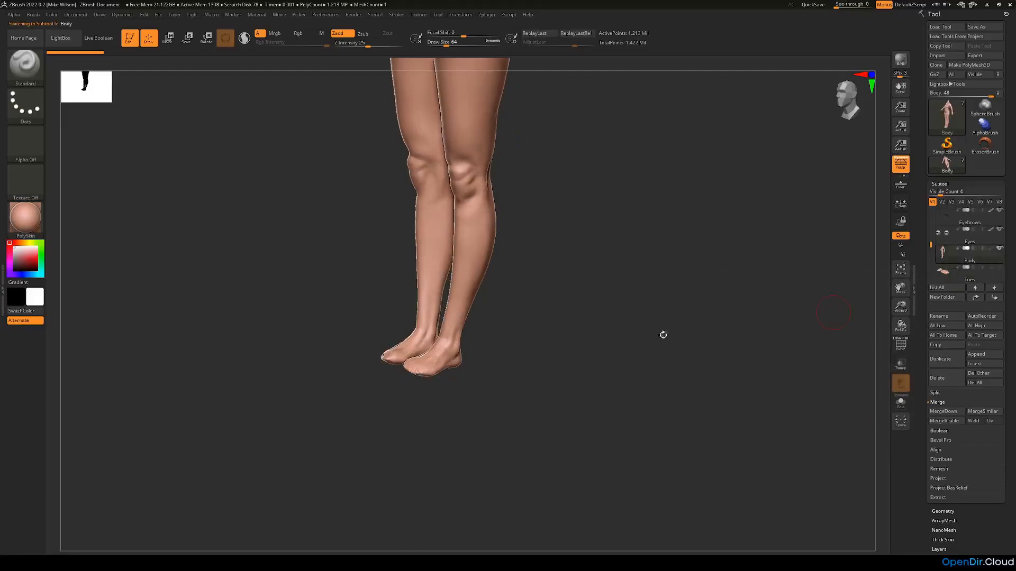
{"action": "left_click_drag", "start_coordinate": [460, 377], "coordinate": [480, 367]}
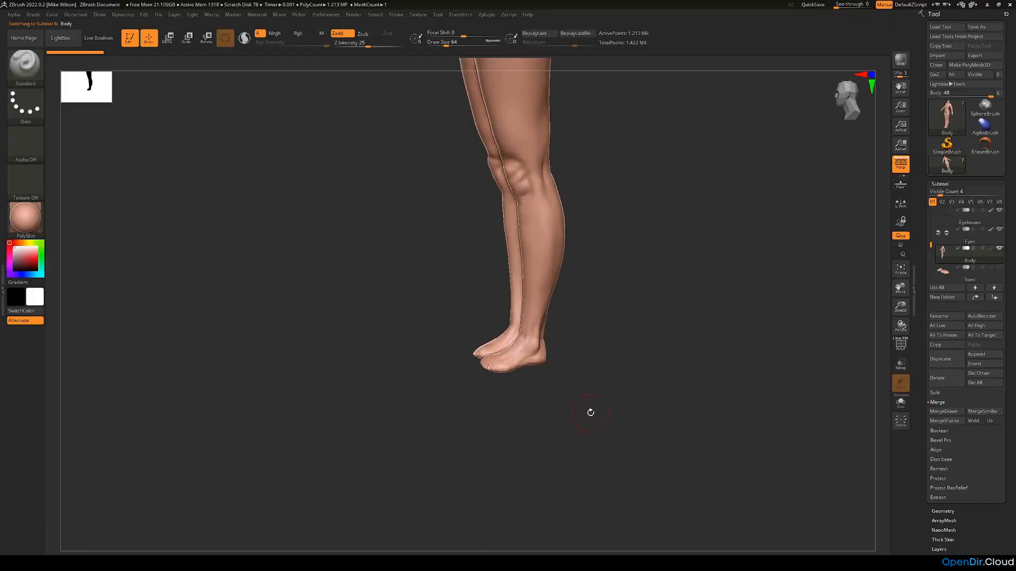
{"action": "left_click_drag", "start_coordinate": [700, 379], "coordinate": [808, 335]}
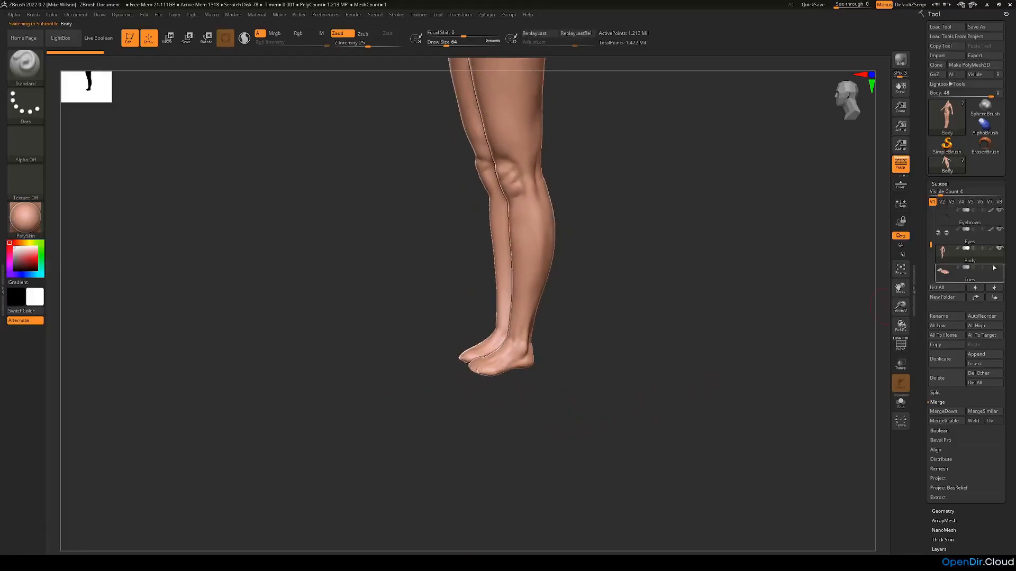
{"action": "left_click_drag", "start_coordinate": [681, 335], "coordinate": [688, 339]}
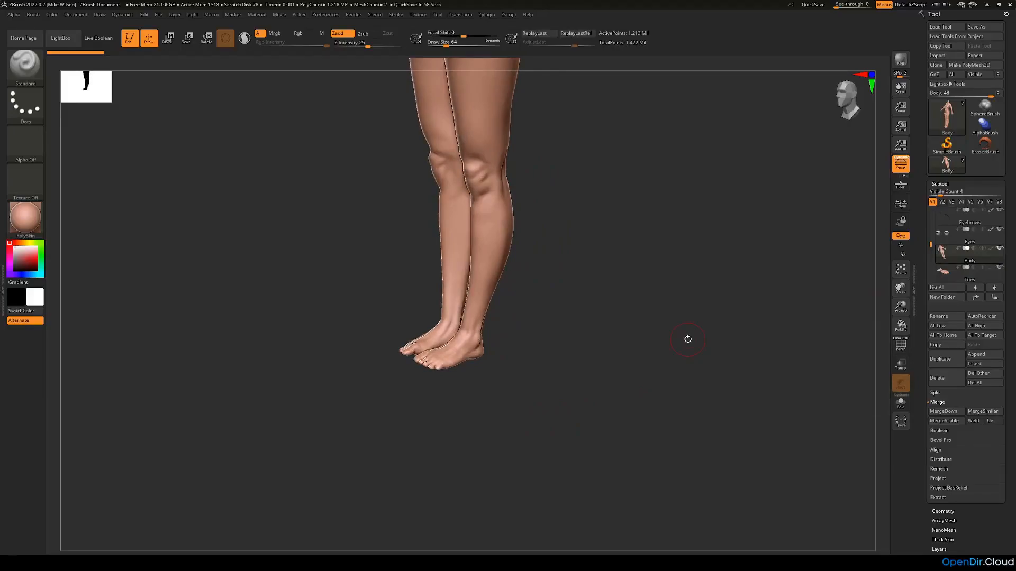
Examine the full figure from the front and three-quarter angles, and the head in closer detail
{"action": "left_click_drag", "start_coordinate": [686, 336], "coordinate": [590, 460]}
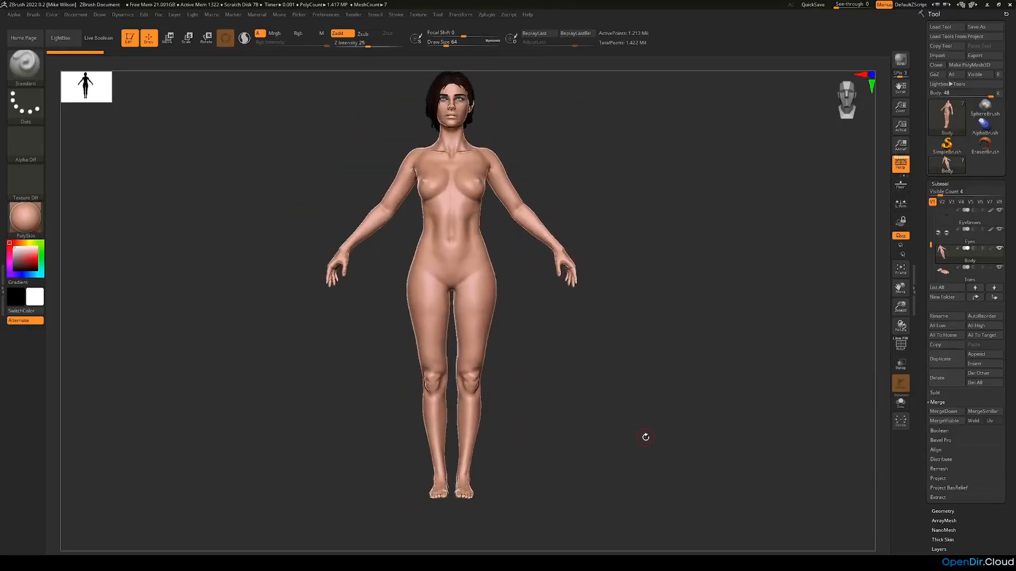
{"action": "left_click_drag", "start_coordinate": [644, 437], "coordinate": [626, 439]}
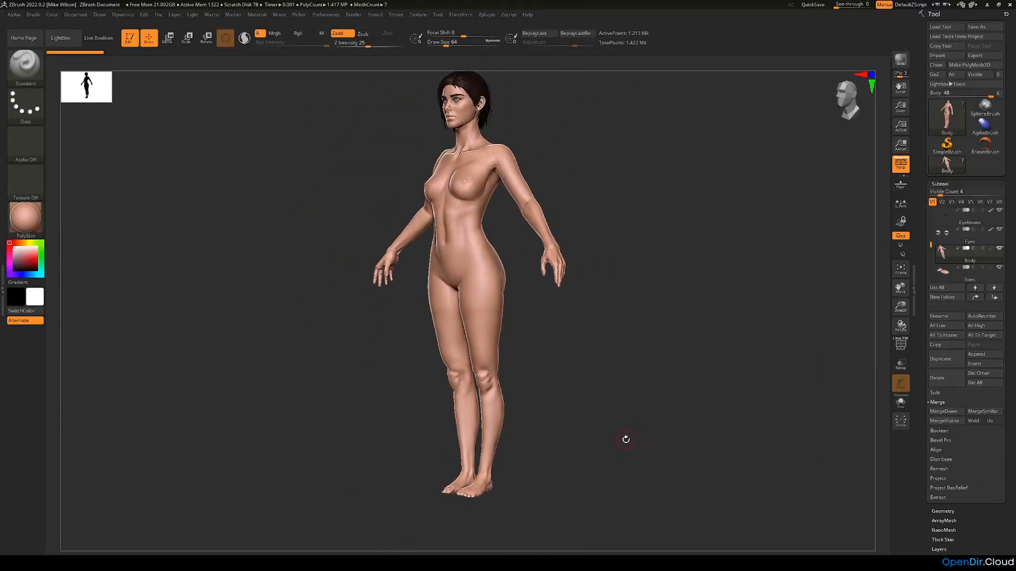
{"action": "left_click_drag", "start_coordinate": [652, 210], "coordinate": [658, 361], "text": "alt"}
{"action": "mouse_move", "coordinate": [659, 361]}
{"action": "left_mouse_down"}
{"action": "mouse_move", "coordinate": [633, 351]}
{"action": "mouse_move", "coordinate": [652, 351]}
{"action": "left_mouse_up"}
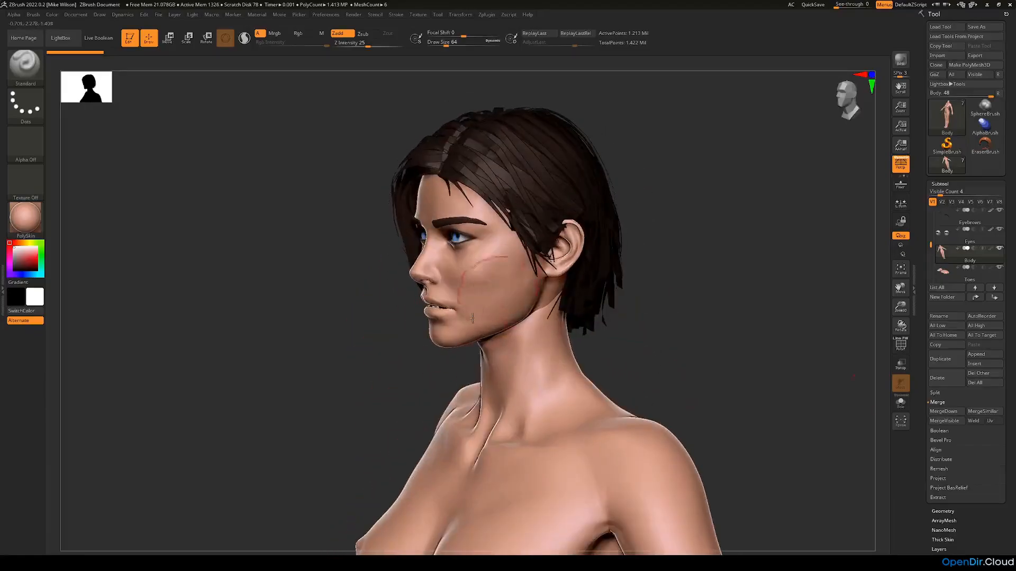
Make the FemaleBaseMesh_Eur head the active subtool, inspect it isolated in Solo mode, and show all subtools again
{"action": "left_click_drag", "start_coordinate": [797, 367], "coordinate": [752, 298], "text": "alt"}
{"action": "left_click", "coordinate": [466, 244], "text": "alt"}
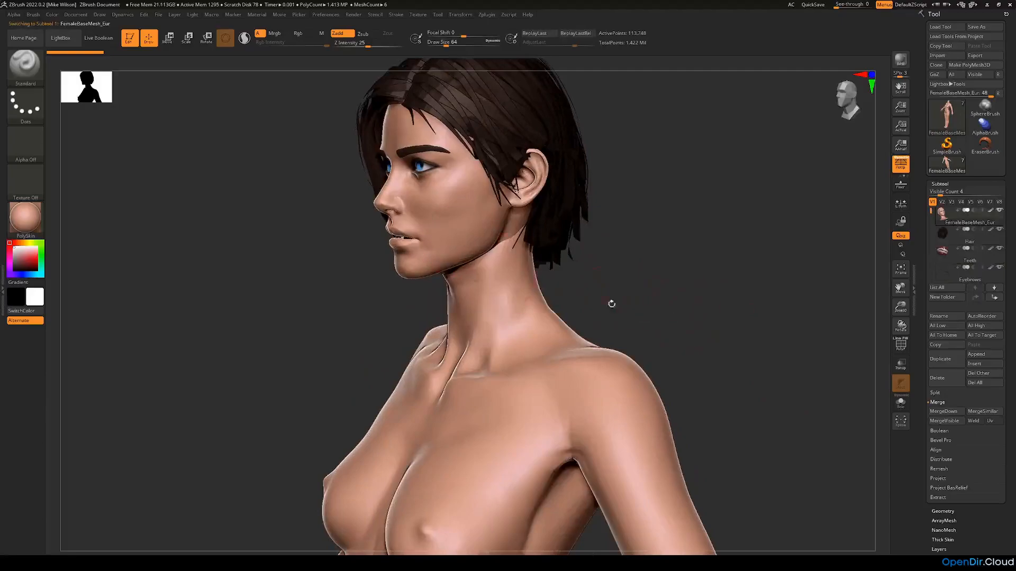
{"action": "left_click_drag", "start_coordinate": [588, 293], "coordinate": [656, 318]}
{"action": "left_click", "coordinate": [904, 402]}
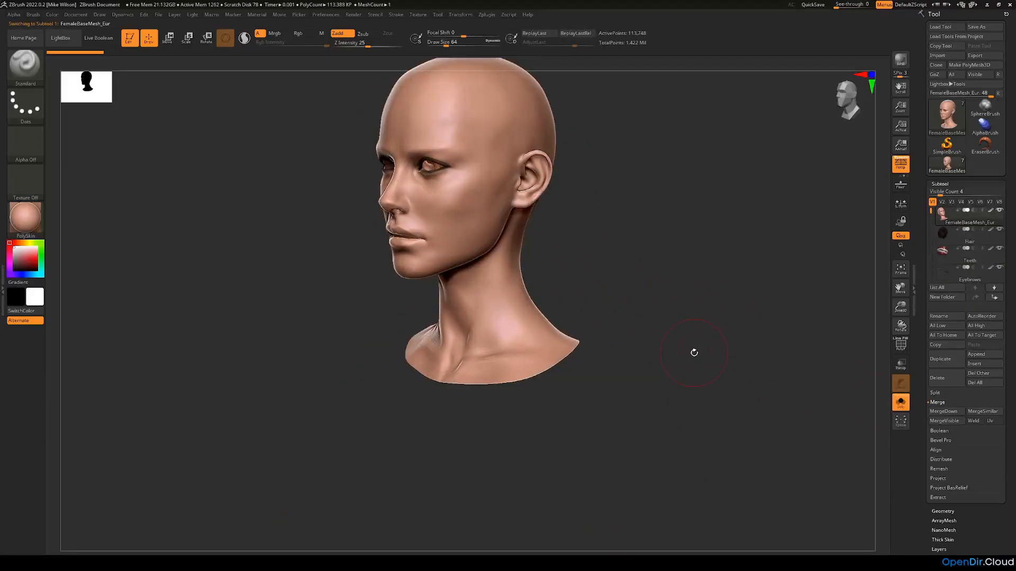
{"action": "left_click_drag", "start_coordinate": [672, 351], "coordinate": [652, 349]}
{"action": "mouse_move", "coordinate": [624, 267]}
{"action": "left_mouse_down"}
{"action": "mouse_move", "coordinate": [602, 269]}
{"action": "mouse_move", "coordinate": [643, 290]}
{"action": "mouse_move", "coordinate": [637, 277]}
{"action": "left_mouse_up"}
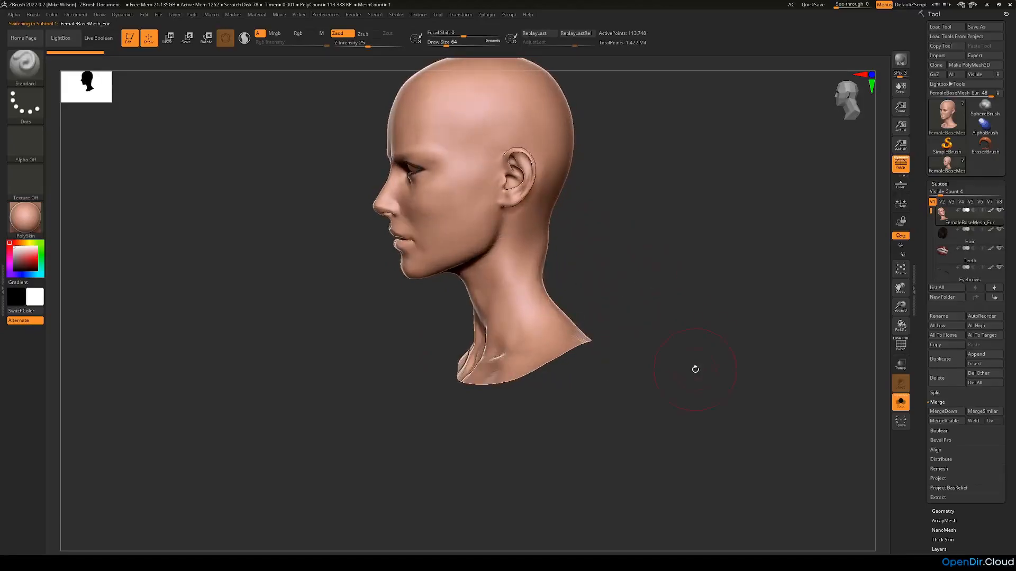
{"action": "left_click_drag", "start_coordinate": [668, 339], "coordinate": [690, 329]}
{"action": "left_click", "coordinate": [900, 404]}
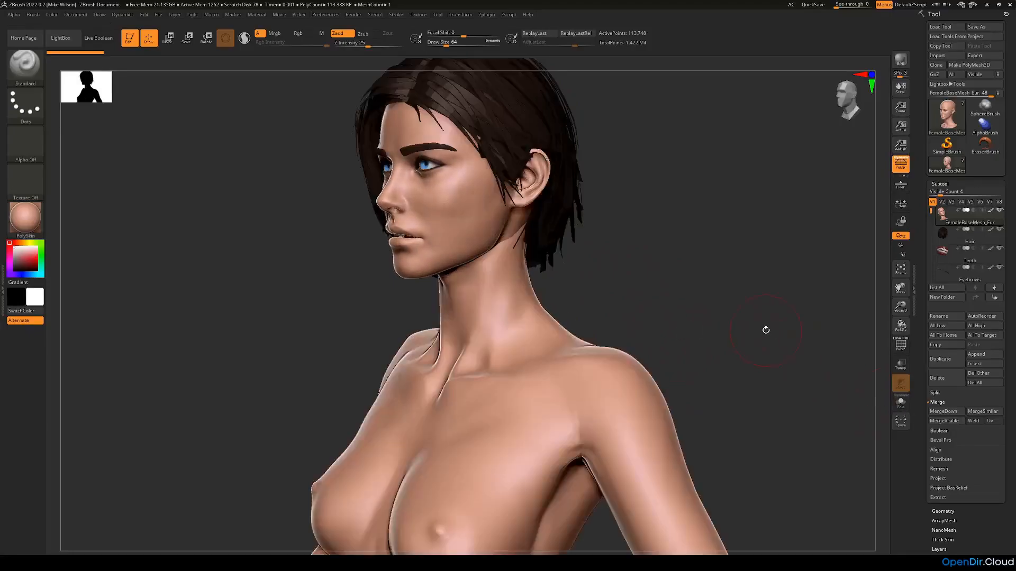
Inspect the transition between jaw and neck from profile and three-quarter angles
{"action": "left_click_drag", "start_coordinate": [766, 330], "coordinate": [735, 332]}
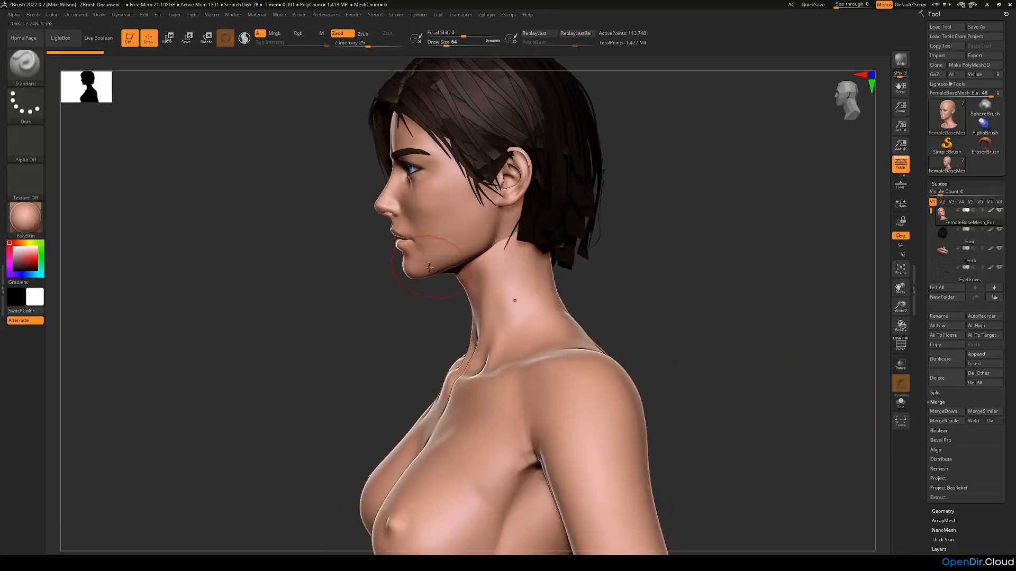
{"action": "left_click_drag", "start_coordinate": [729, 316], "coordinate": [743, 312]}
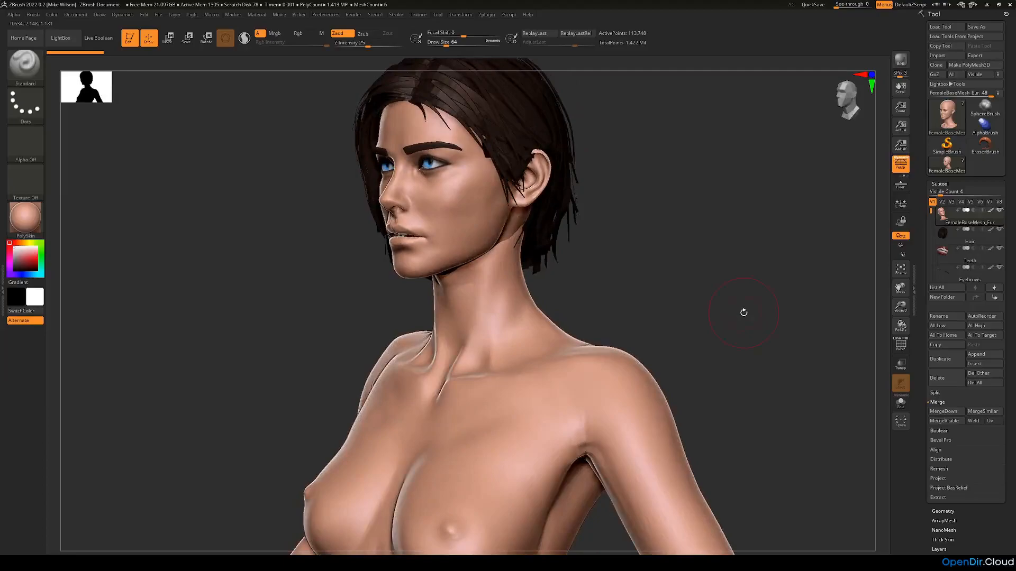
{"action": "mouse_move", "coordinate": [476, 288]}
{"action": "right_mouse_down"}
{"action": "mouse_move", "coordinate": [453, 279]}
{"action": "mouse_move", "coordinate": [474, 267]}
{"action": "right_mouse_up"}
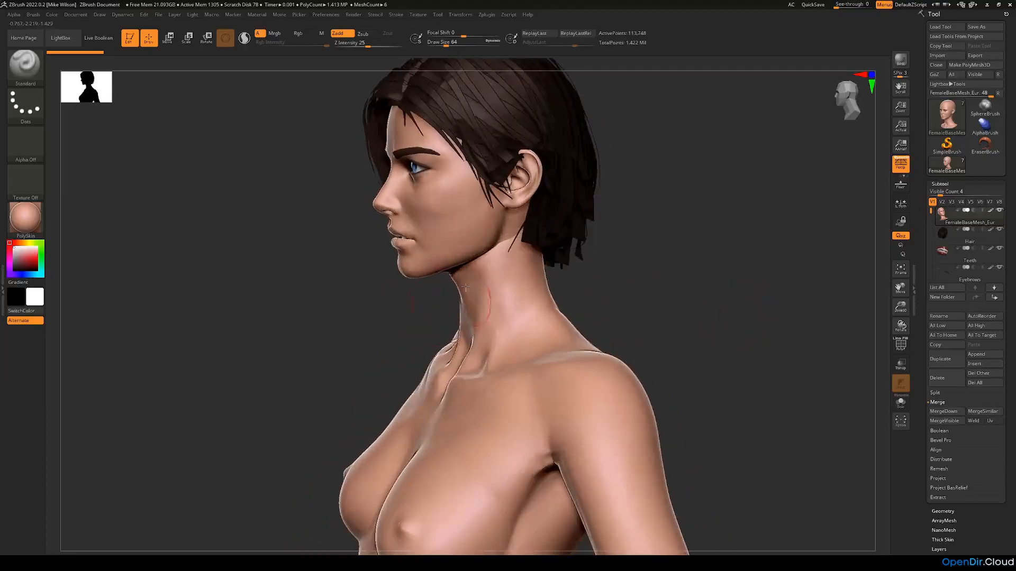
Make Body the active subtool and turn on Local Symmetry
{"action": "left_click", "coordinate": [508, 320], "text": "alt"}
{"action": "left_click", "coordinate": [418, 14]}
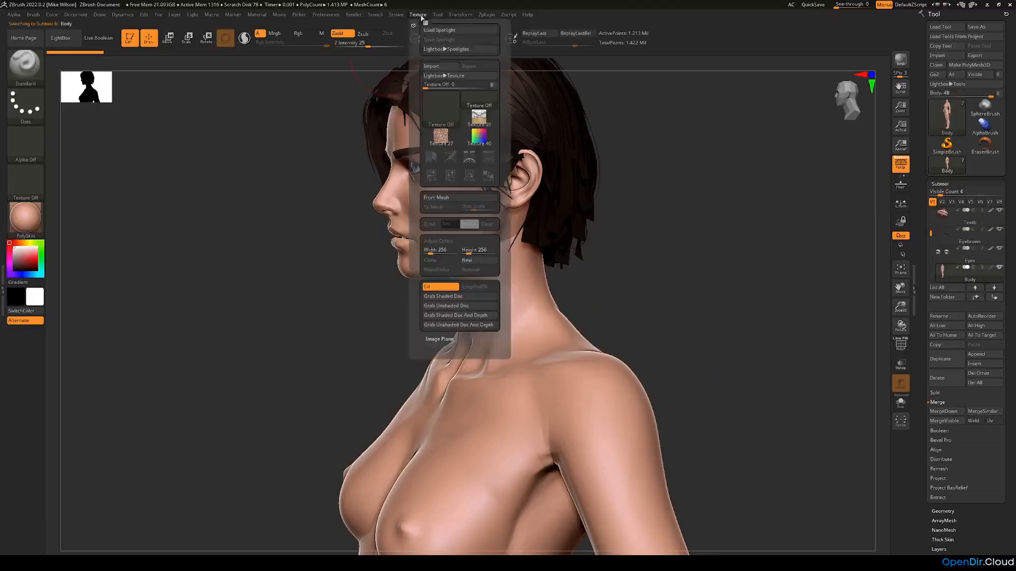
{"action": "mouse_move", "coordinate": [462, 19]}
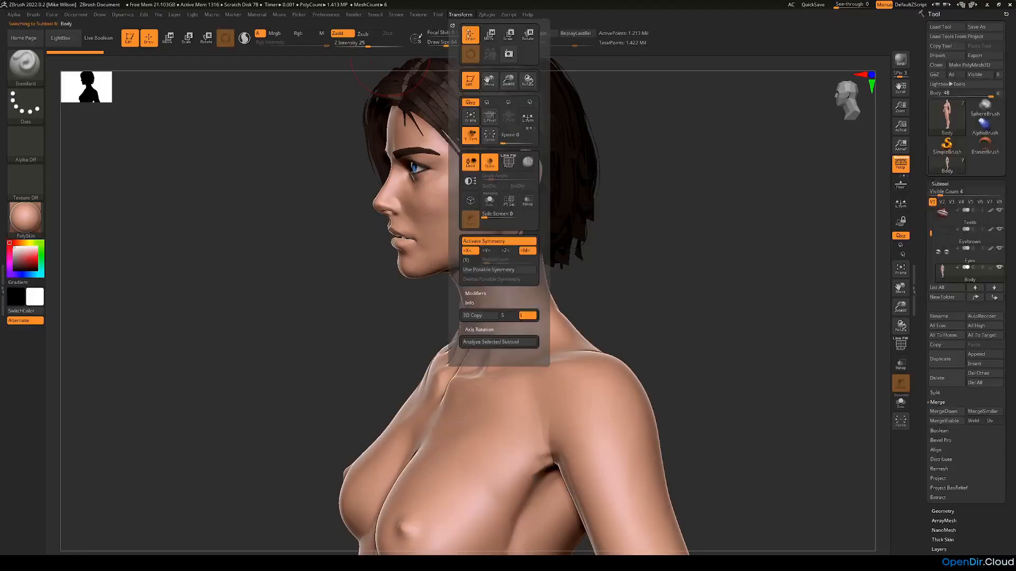
{"action": "left_click", "coordinate": [534, 124]}
Try masking a band around the neck with a draw size of about 25
{"action": "key", "text": "space"}
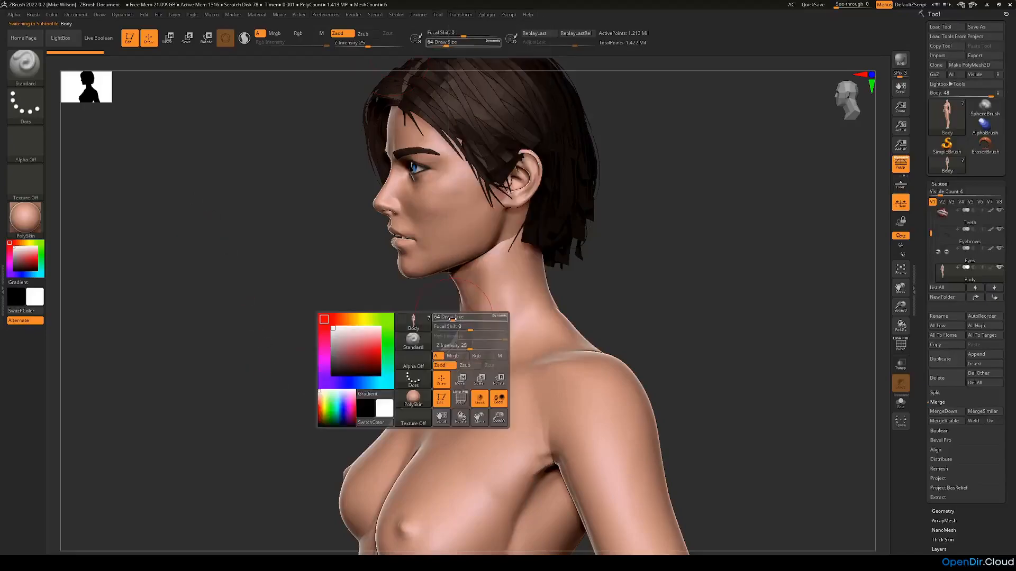
{"action": "mouse_move", "coordinate": [448, 318]}
{"action": "left_mouse_down"}
{"action": "mouse_move", "coordinate": [434, 332]}
{"action": "mouse_move", "coordinate": [485, 329]}
{"action": "mouse_move", "coordinate": [457, 337]}
{"action": "left_mouse_up"}
{"action": "mouse_move", "coordinate": [570, 297]}
{"action": "left_mouse_down"}
{"action": "mouse_move", "coordinate": [534, 294]}
{"action": "mouse_move", "coordinate": [585, 260]}
{"action": "left_mouse_up"}
{"action": "left_click_drag", "start_coordinate": [424, 282], "coordinate": [462, 271], "text": "ctrl"}
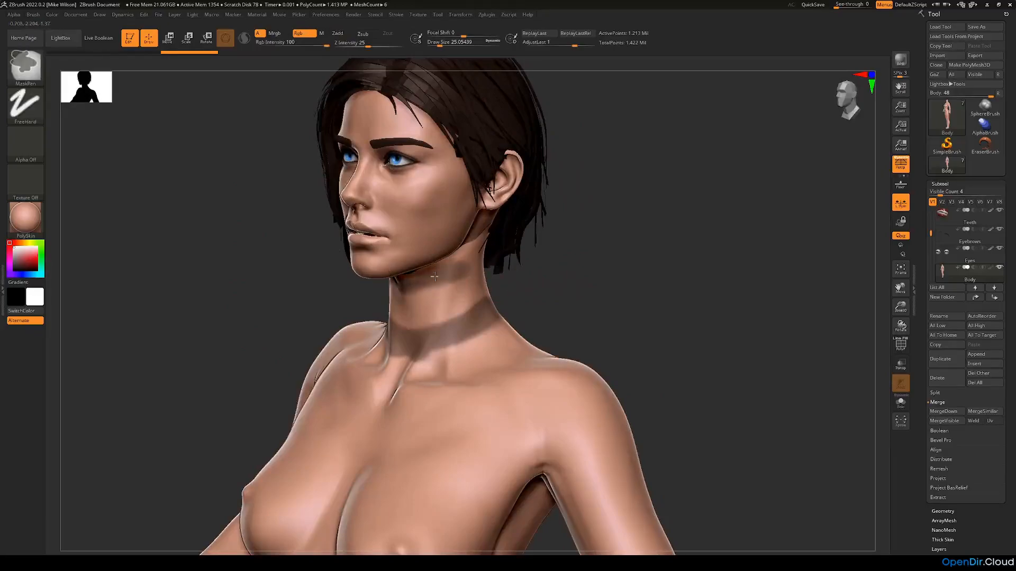
{"action": "key", "text": "ctrl+z"}
Reduce the draw size to about 13 and mask a thin V-shaped necklace line from the shoulders to the chest and around the back
{"action": "key", "text": "space"}
{"action": "mouse_move", "coordinate": [532, 291]}
{"action": "left_mouse_down"}
{"action": "mouse_move", "coordinate": [545, 297]}
{"action": "mouse_move", "coordinate": [556, 335]}
{"action": "mouse_move", "coordinate": [589, 303]}
{"action": "mouse_move", "coordinate": [369, 426]}
{"action": "mouse_move", "coordinate": [501, 362]}
{"action": "left_mouse_up"}
{"action": "left_click_drag", "start_coordinate": [595, 316], "coordinate": [530, 356]}
{"action": "left_click_drag", "start_coordinate": [503, 361], "coordinate": [543, 339], "text": "ctrl"}
{"action": "left_click_drag", "start_coordinate": [603, 306], "coordinate": [530, 347]}
{"action": "mouse_move", "coordinate": [527, 349]}
{"action": "left_mouse_down", "text": "ctrl"}
{"action": "mouse_move", "coordinate": [579, 289]}
{"action": "mouse_move", "coordinate": [597, 245]}
{"action": "left_mouse_up", "text": "ctrl"}
{"action": "mouse_move", "coordinate": [480, 347]}
{"action": "left_mouse_down"}
{"action": "mouse_move", "coordinate": [553, 343]}
{"action": "mouse_move", "coordinate": [622, 306]}
{"action": "left_mouse_up"}
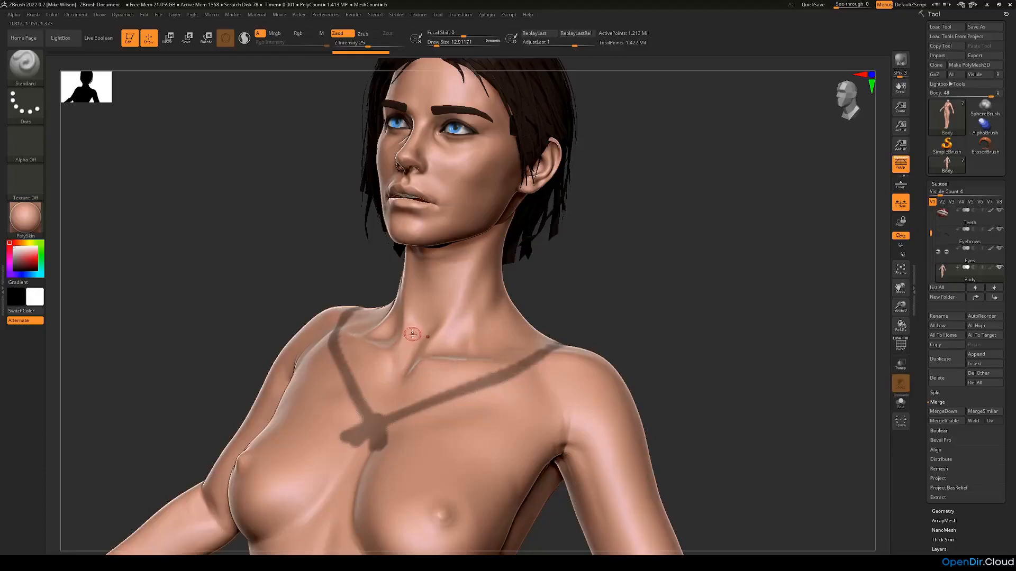
Inspect the masked line from the front, side and back, and clear the mask from the body
{"action": "left_click_drag", "start_coordinate": [594, 274], "coordinate": [569, 277]}
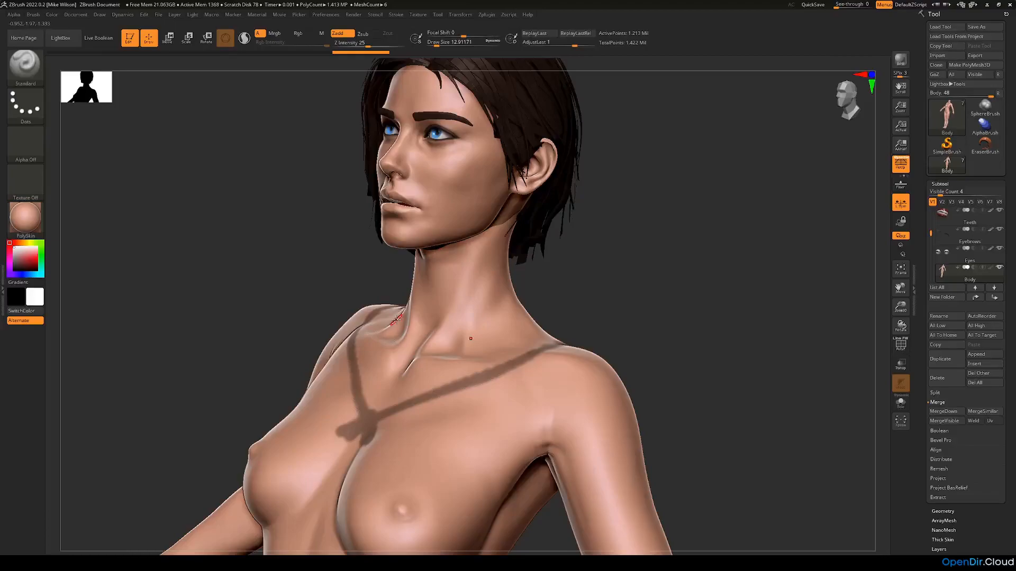
{"action": "left_click_drag", "start_coordinate": [259, 258], "coordinate": [274, 273], "text": "alt"}
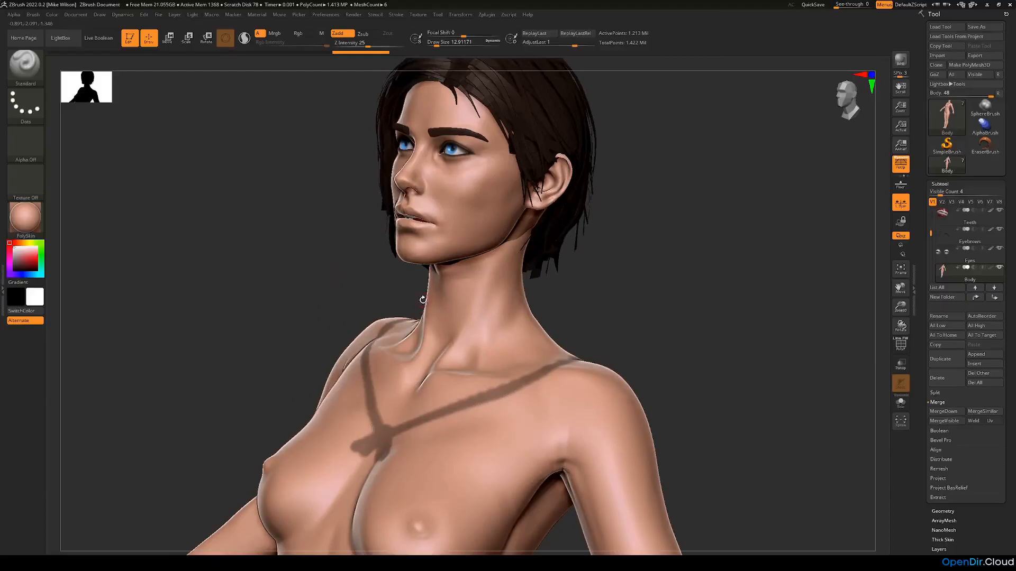
{"action": "left_click_drag", "start_coordinate": [407, 300], "coordinate": [469, 274]}
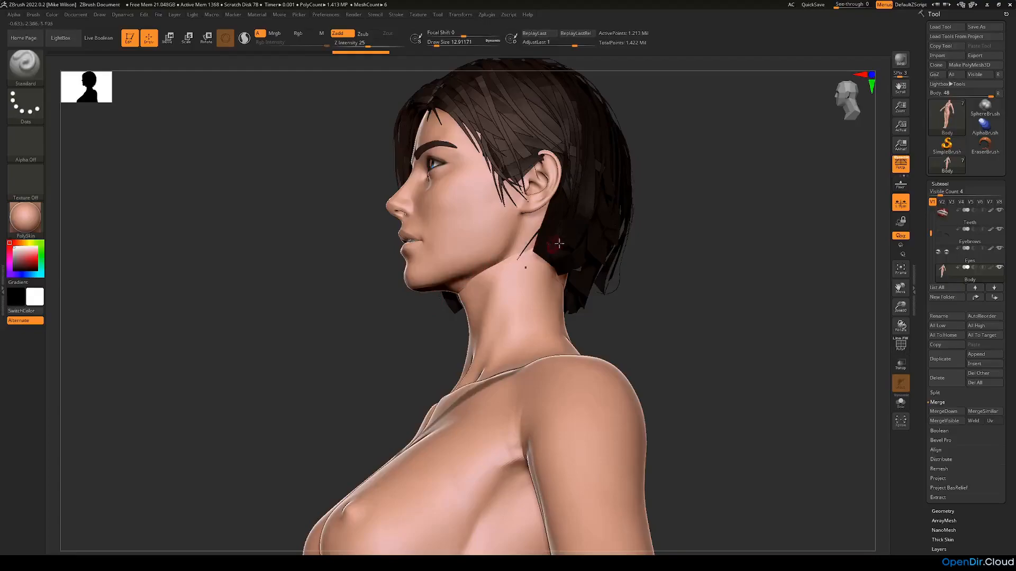
{"action": "left_click_drag", "start_coordinate": [629, 284], "coordinate": [592, 265]}
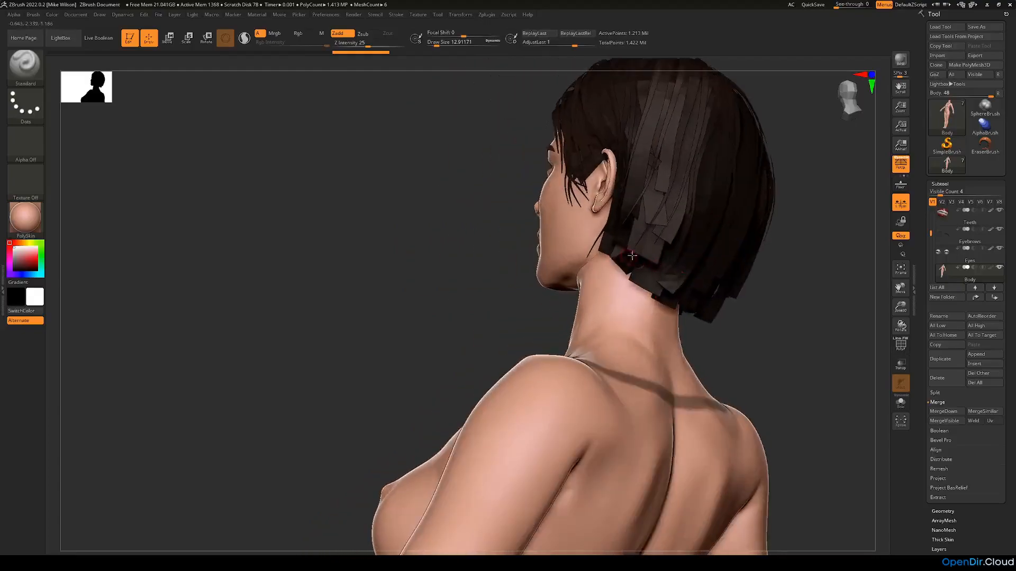
{"action": "mouse_move", "coordinate": [468, 303]}
{"action": "left_mouse_down"}
{"action": "mouse_move", "coordinate": [616, 296]}
{"action": "mouse_move", "coordinate": [600, 305]}
{"action": "mouse_move", "coordinate": [545, 293]}
{"action": "mouse_move", "coordinate": [597, 302]}
{"action": "mouse_move", "coordinate": [579, 240]}
{"action": "left_mouse_up"}
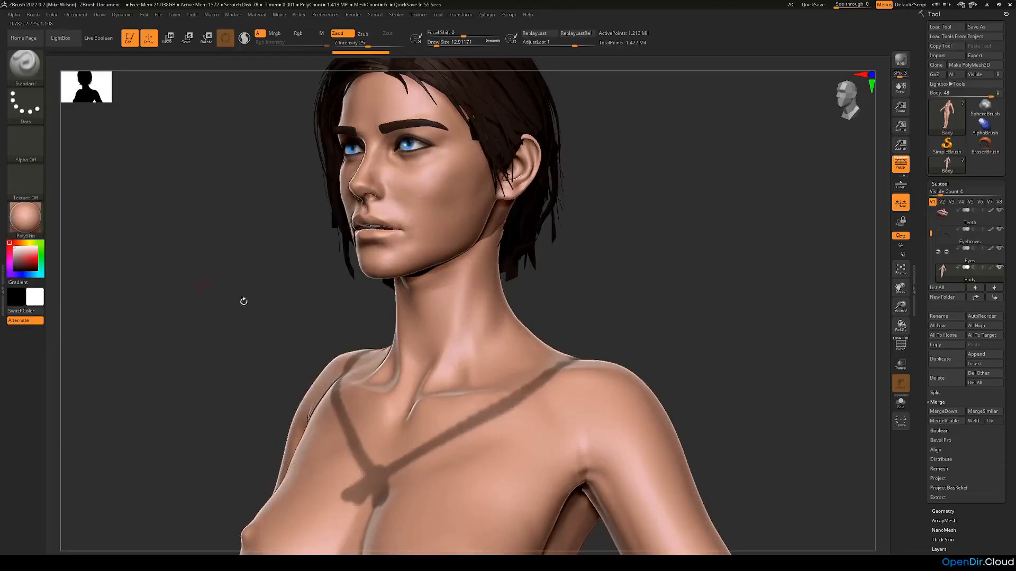
{"action": "left_click_drag", "start_coordinate": [556, 302], "coordinate": [616, 313]}
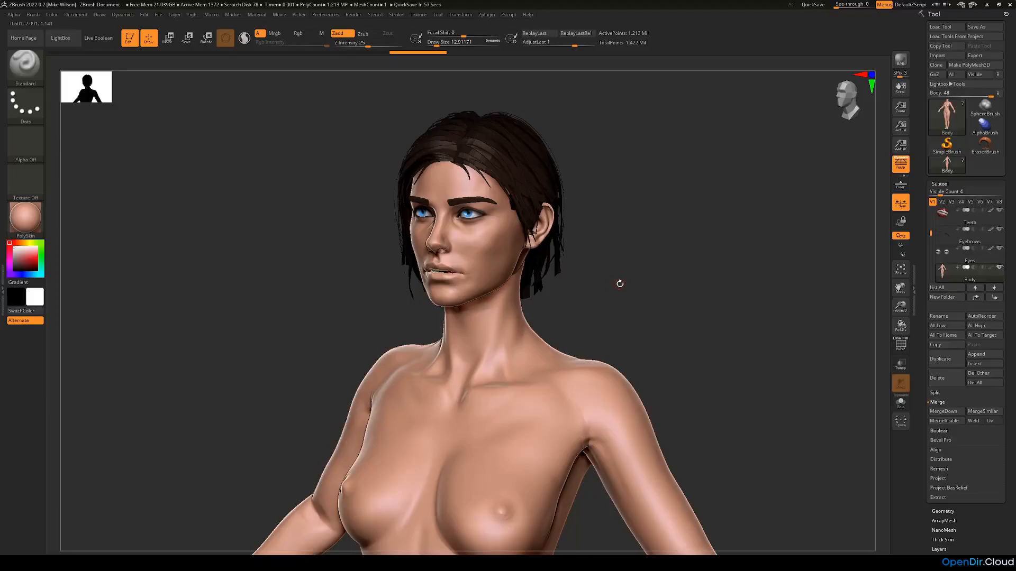
Examine the upper body and full silhouette from three-quarter and side angles
{"action": "mouse_move", "coordinate": [577, 325]}
{"action": "left_mouse_down"}
{"action": "mouse_move", "coordinate": [476, 312]}
{"action": "mouse_move", "coordinate": [501, 325]}
{"action": "mouse_move", "coordinate": [543, 301]}
{"action": "mouse_move", "coordinate": [630, 311]}
{"action": "mouse_move", "coordinate": [596, 306]}
{"action": "mouse_move", "coordinate": [576, 321]}
{"action": "left_mouse_up"}
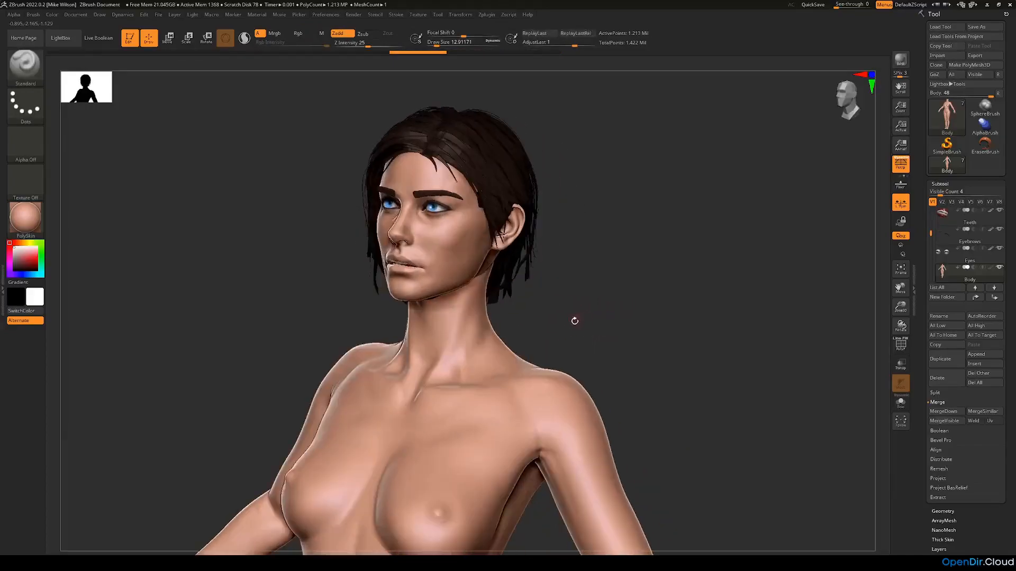
{"action": "left_click_drag", "start_coordinate": [610, 353], "coordinate": [595, 320], "text": "alt"}
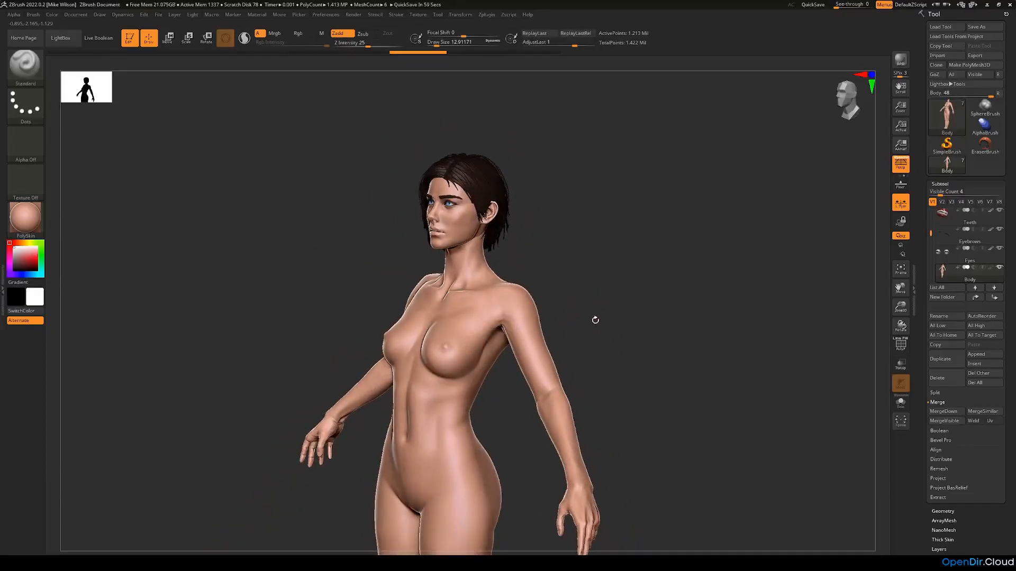
{"action": "left_click_drag", "start_coordinate": [624, 324], "coordinate": [583, 321]}
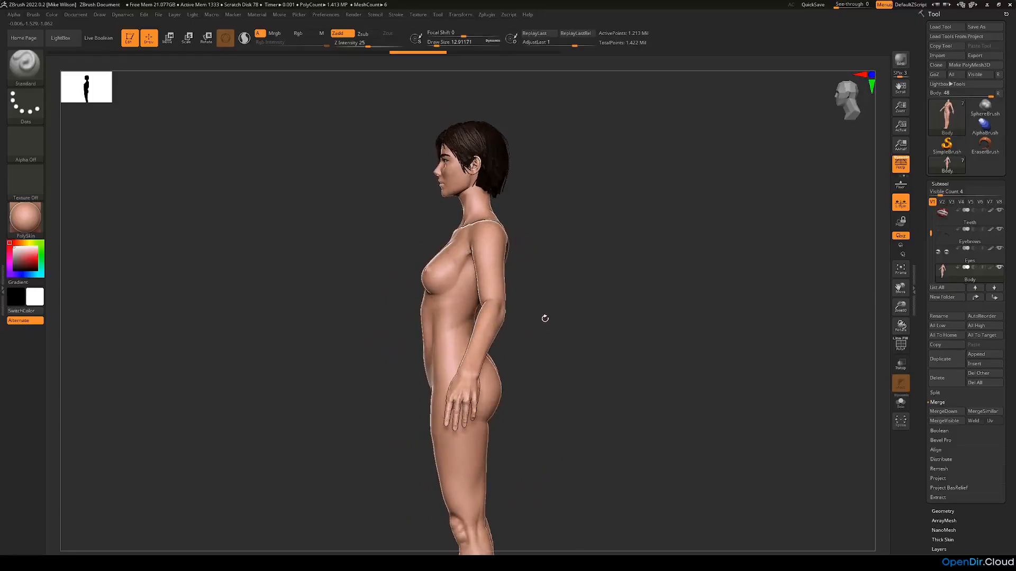
{"action": "left_click_drag", "start_coordinate": [565, 312], "coordinate": [597, 288]}
Make Hair the active subtool and examine the hair and upper body from three-quarter and side angles
{"action": "left_click", "coordinate": [457, 177], "text": "alt"}
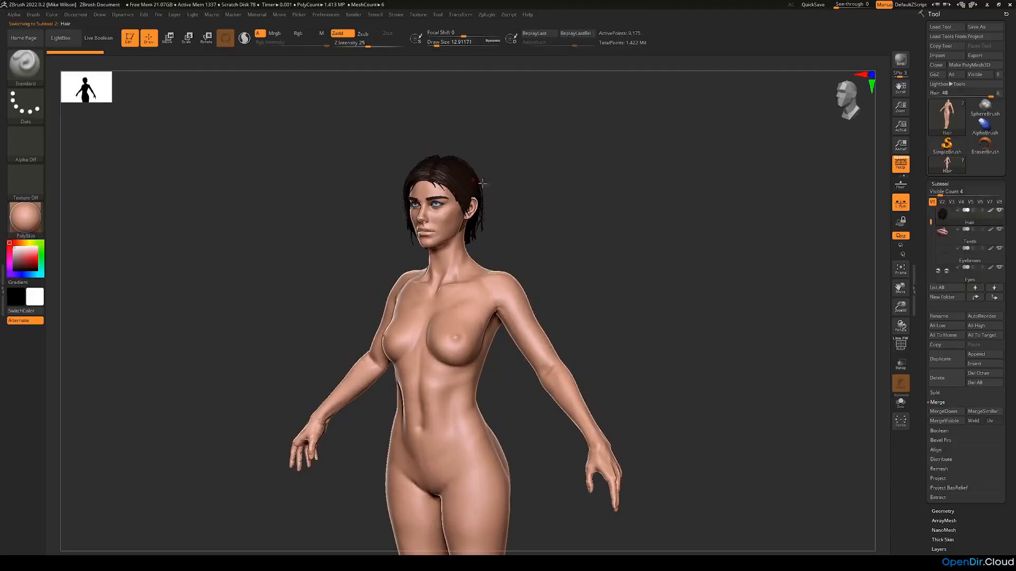
{"action": "left_click_drag", "start_coordinate": [504, 239], "coordinate": [526, 254]}
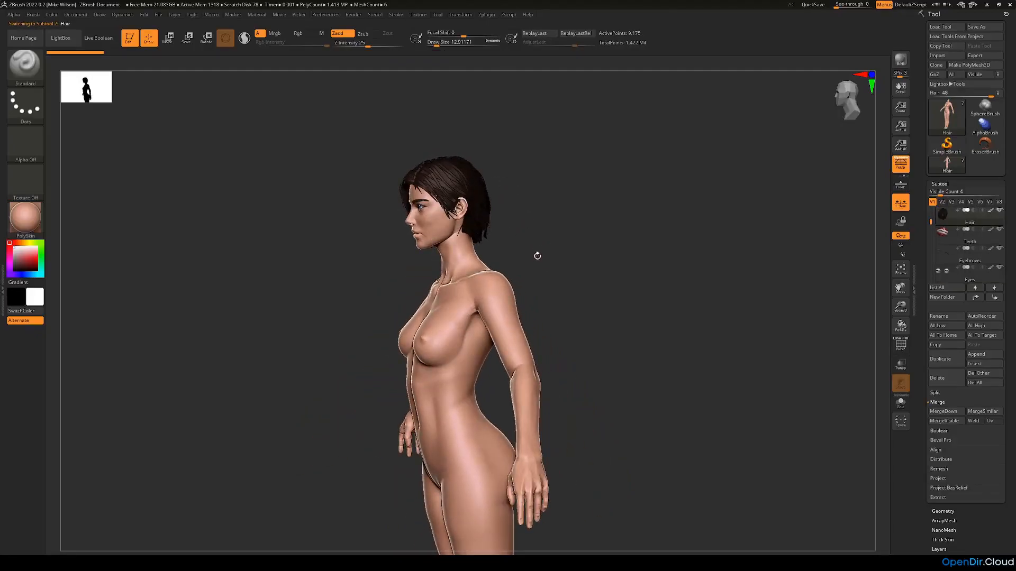
{"action": "left_click_drag", "start_coordinate": [540, 273], "coordinate": [555, 268]}
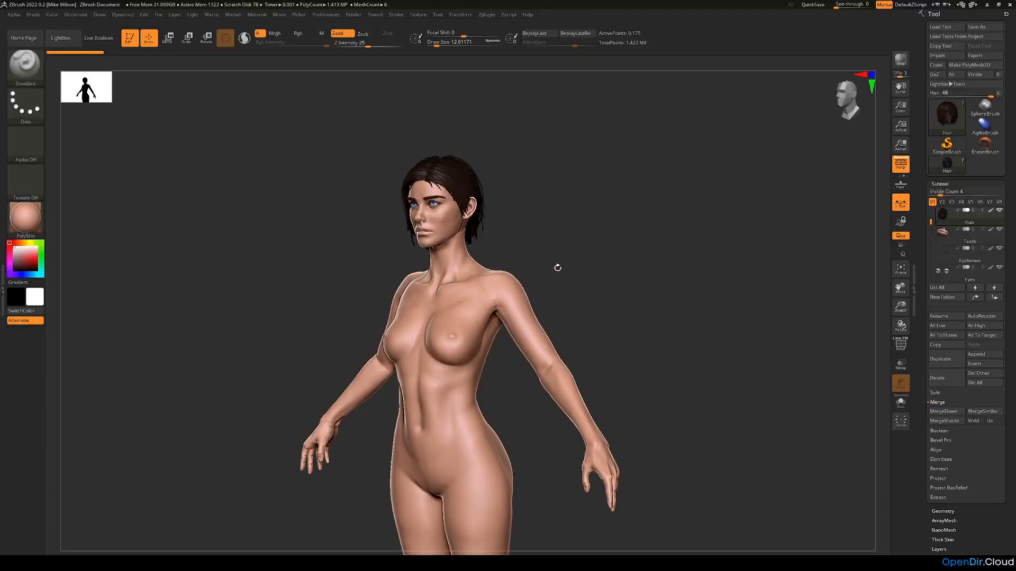
{"action": "left_click_drag", "start_coordinate": [559, 265], "coordinate": [530, 214]}
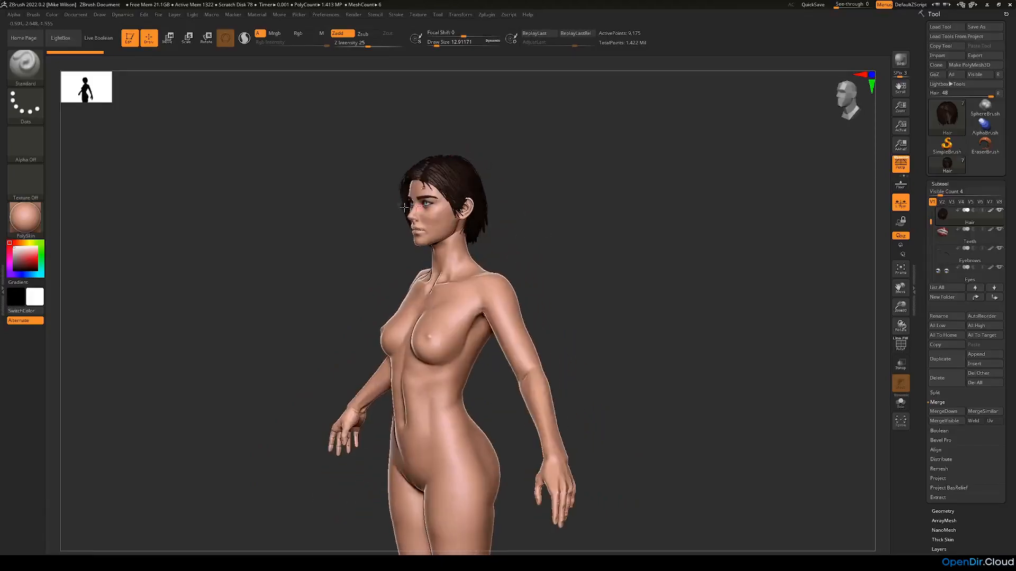
{"action": "left_click_drag", "start_coordinate": [540, 253], "coordinate": [463, 259]}
{"action": "left_click_drag", "start_coordinate": [540, 240], "coordinate": [483, 261]}
{"action": "left_click_drag", "start_coordinate": [402, 286], "coordinate": [455, 271]}
{"action": "left_click_drag", "start_coordinate": [553, 261], "coordinate": [557, 259]}
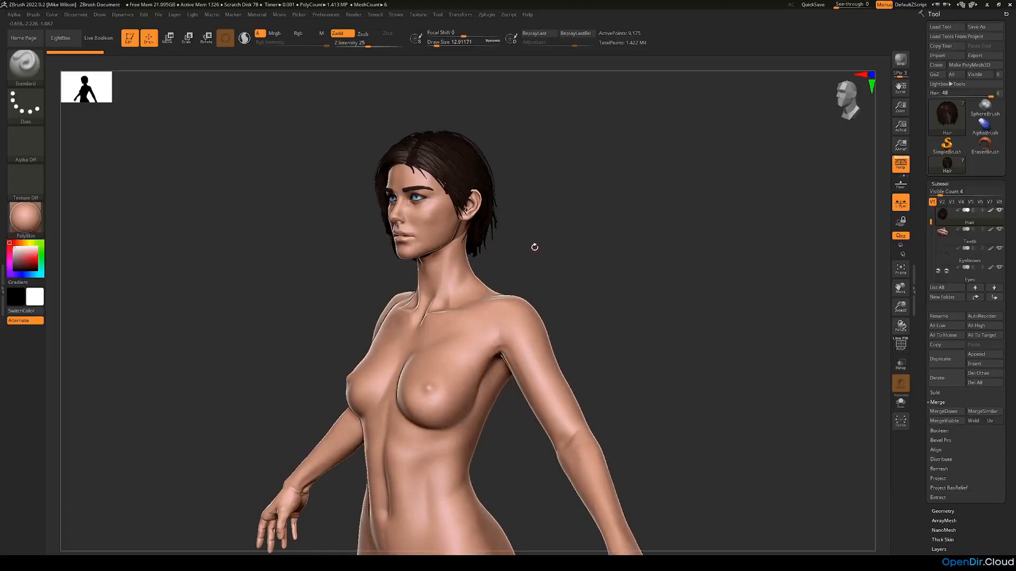
Make Body the active subtool and examine the back and side of the figure
{"action": "left_click_drag", "start_coordinate": [542, 275], "coordinate": [515, 300], "text": "alt"}
{"action": "key", "text": "ctrl"}
{"action": "left_click", "coordinate": [487, 303], "text": "alt"}
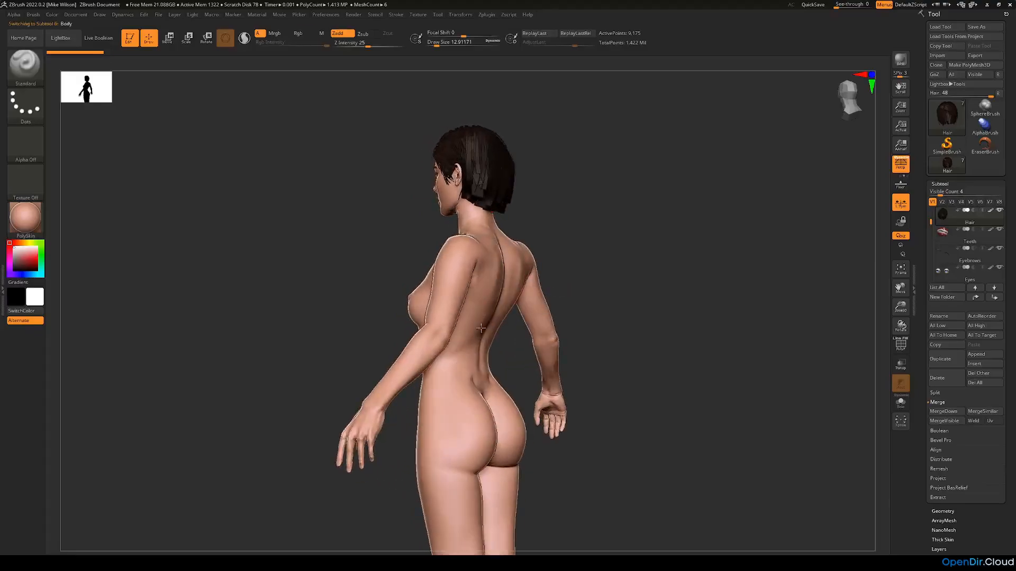
{"action": "mouse_move", "coordinate": [471, 375]}
{"action": "left_mouse_down", "text": "ctrl"}
{"action": "mouse_move", "coordinate": [500, 281]}
{"action": "mouse_move", "coordinate": [470, 382]}
{"action": "left_mouse_up", "text": "ctrl"}
{"action": "mouse_move", "coordinate": [618, 332]}
{"action": "left_mouse_down"}
{"action": "mouse_move", "coordinate": [630, 342]}
{"action": "mouse_move", "coordinate": [623, 325]}
{"action": "left_mouse_up"}
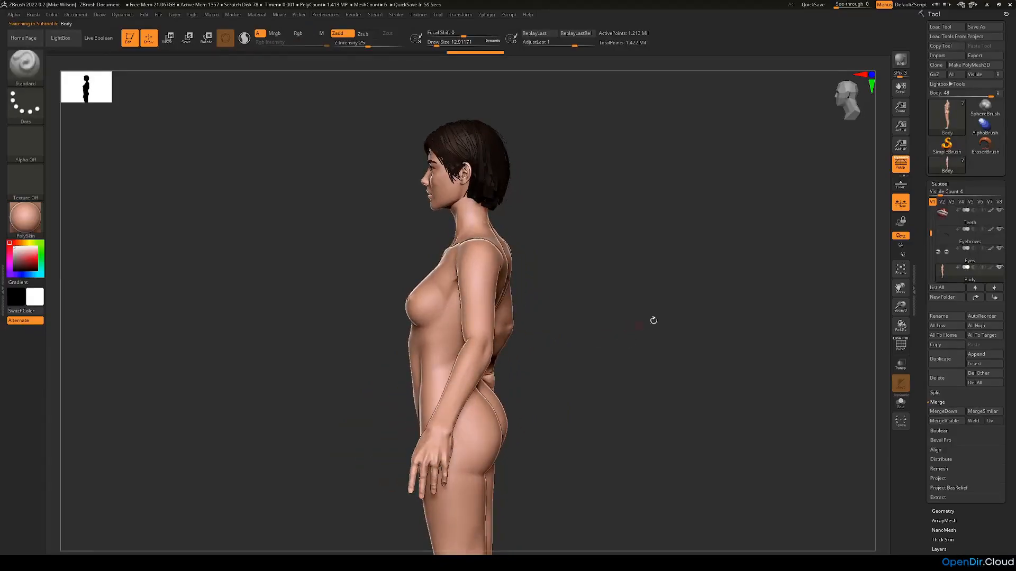
{"action": "mouse_move", "coordinate": [579, 297]}
{"action": "left_mouse_down"}
{"action": "mouse_move", "coordinate": [566, 302]}
{"action": "mouse_move", "coordinate": [650, 307]}
{"action": "left_mouse_up"}
{"action": "mouse_move", "coordinate": [616, 312]}
{"action": "left_mouse_down", "text": "alt"}
{"action": "mouse_move", "coordinate": [626, 333]}
{"action": "mouse_move", "coordinate": [503, 345]}
{"action": "mouse_move", "coordinate": [579, 414]}
{"action": "mouse_move", "coordinate": [553, 407]}
{"action": "left_mouse_up", "text": "alt"}
Undo the last change to the body and set the masking brush's stroke to FreeHand
{"action": "key", "text": "ctrl+z"}
{"action": "mouse_move", "coordinate": [493, 326]}
{"action": "left_mouse_down", "text": "ctrl"}
{"action": "mouse_move", "coordinate": [440, 381]}
{"action": "mouse_move", "coordinate": [514, 304]}
{"action": "left_mouse_up", "text": "ctrl"}
{"action": "mouse_move", "coordinate": [413, 341]}
{"action": "left_mouse_down", "text": "ctrl"}
{"action": "mouse_move", "coordinate": [431, 369]}
{"action": "mouse_move", "coordinate": [421, 342]}
{"action": "mouse_move", "coordinate": [493, 380]}
{"action": "mouse_move", "coordinate": [415, 348]}
{"action": "left_mouse_up", "text": "ctrl"}
{"action": "left_click", "coordinate": [26, 106]}
{"action": "left_click", "coordinate": [145, 116]}
Mask freehand guide marks across the lower back and clear the mask from the body
{"action": "mouse_move", "coordinate": [513, 305]}
{"action": "left_mouse_down", "text": "ctrl"}
{"action": "mouse_move", "coordinate": [453, 375]}
{"action": "mouse_move", "coordinate": [489, 341]}
{"action": "mouse_move", "coordinate": [585, 347]}
{"action": "left_mouse_up", "text": "ctrl"}
{"action": "mouse_move", "coordinate": [492, 295]}
{"action": "left_mouse_down", "text": "ctrl"}
{"action": "mouse_move", "coordinate": [427, 349]}
{"action": "mouse_move", "coordinate": [482, 378]}
{"action": "left_mouse_up", "text": "ctrl"}
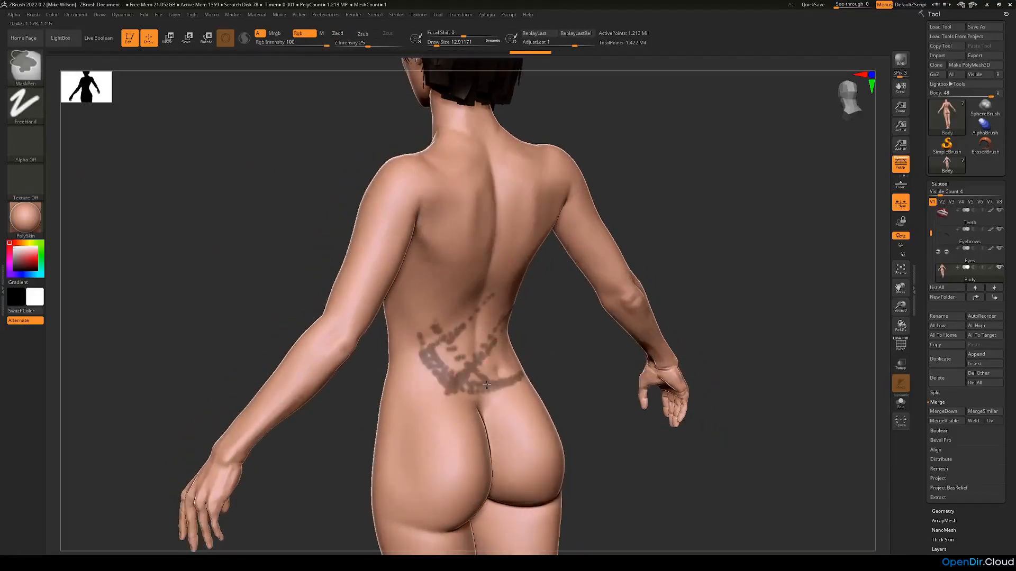
{"action": "left_click_drag", "start_coordinate": [562, 358], "coordinate": [545, 369]}
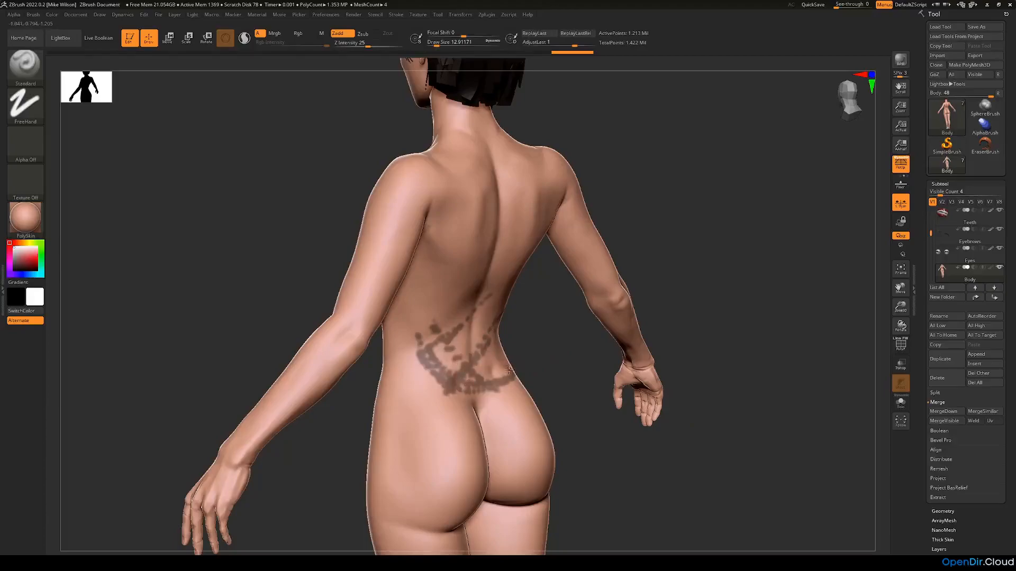
{"action": "left_click_drag", "start_coordinate": [568, 350], "coordinate": [617, 361], "text": "shift"}
{"action": "mouse_move", "coordinate": [352, 299]}
{"action": "left_mouse_down", "text": "ctrl"}
{"action": "mouse_move", "coordinate": [328, 309]}
{"action": "mouse_move", "coordinate": [444, 307]}
{"action": "left_mouse_up", "text": "ctrl"}
{"action": "mouse_move", "coordinate": [485, 347]}
{"action": "left_mouse_down"}
{"action": "mouse_move", "coordinate": [324, 319]}
{"action": "mouse_move", "coordinate": [297, 352]}
{"action": "left_mouse_up"}
{"action": "mouse_move", "coordinate": [596, 358]}
{"action": "left_mouse_down", "text": "alt"}
{"action": "mouse_move", "coordinate": [576, 324]}
{"action": "mouse_move", "coordinate": [579, 362]}
{"action": "mouse_move", "coordinate": [545, 359]}
{"action": "left_mouse_up", "text": "alt"}
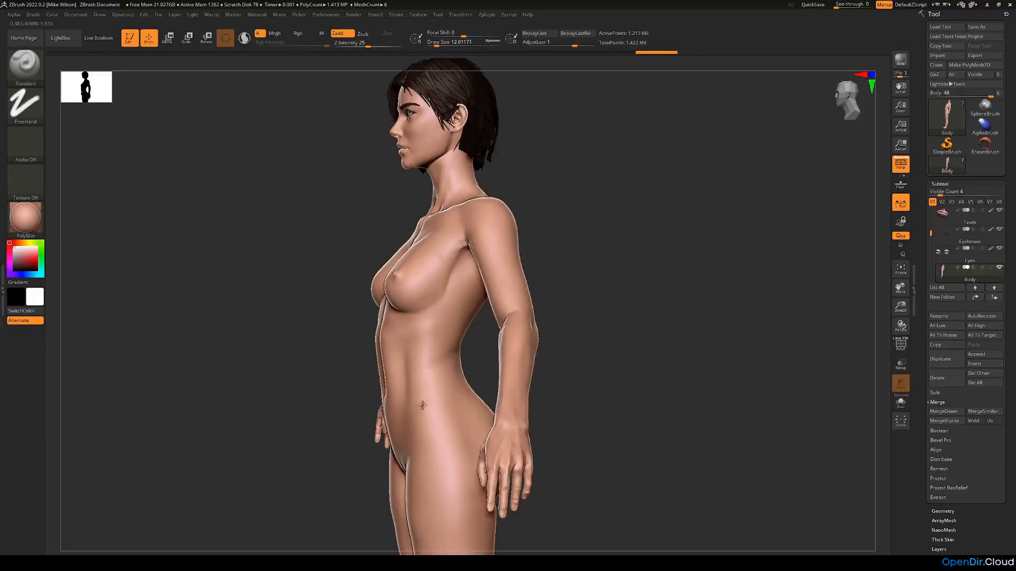
Mask freehand arrows along the hip and across the side of the chest, and clear the mask
{"action": "mouse_move", "coordinate": [411, 431]}
{"action": "left_mouse_down", "text": "ctrl"}
{"action": "mouse_move", "coordinate": [458, 370]}
{"action": "mouse_move", "coordinate": [440, 377]}
{"action": "left_mouse_up", "text": "ctrl"}
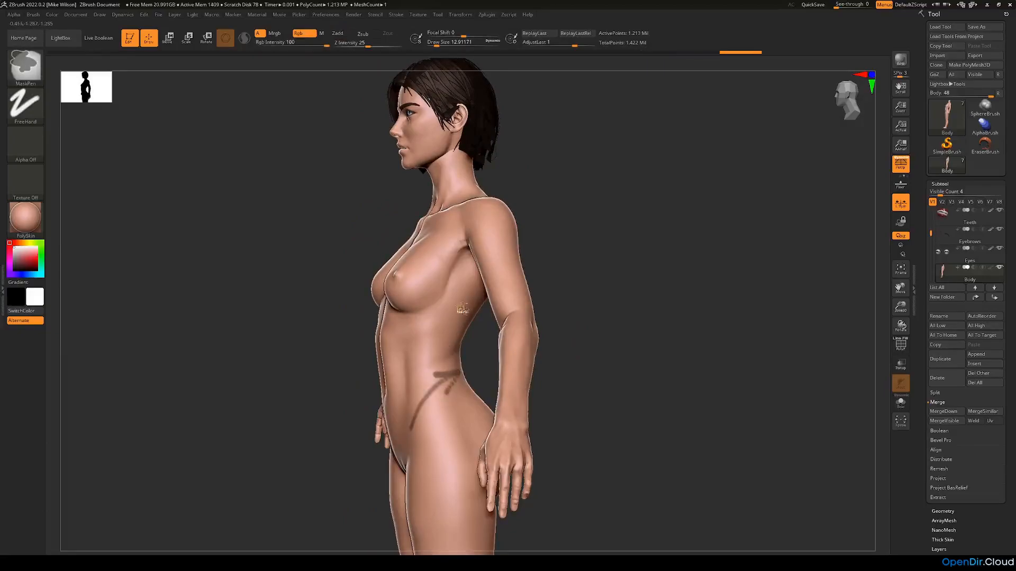
{"action": "mouse_move", "coordinate": [458, 234]}
{"action": "left_mouse_down", "text": "ctrl"}
{"action": "mouse_move", "coordinate": [408, 267]}
{"action": "mouse_move", "coordinate": [413, 280]}
{"action": "left_mouse_up", "text": "ctrl"}
{"action": "mouse_move", "coordinate": [582, 302]}
{"action": "left_mouse_down"}
{"action": "mouse_move", "coordinate": [558, 290]}
{"action": "mouse_move", "coordinate": [567, 292]}
{"action": "left_mouse_up"}
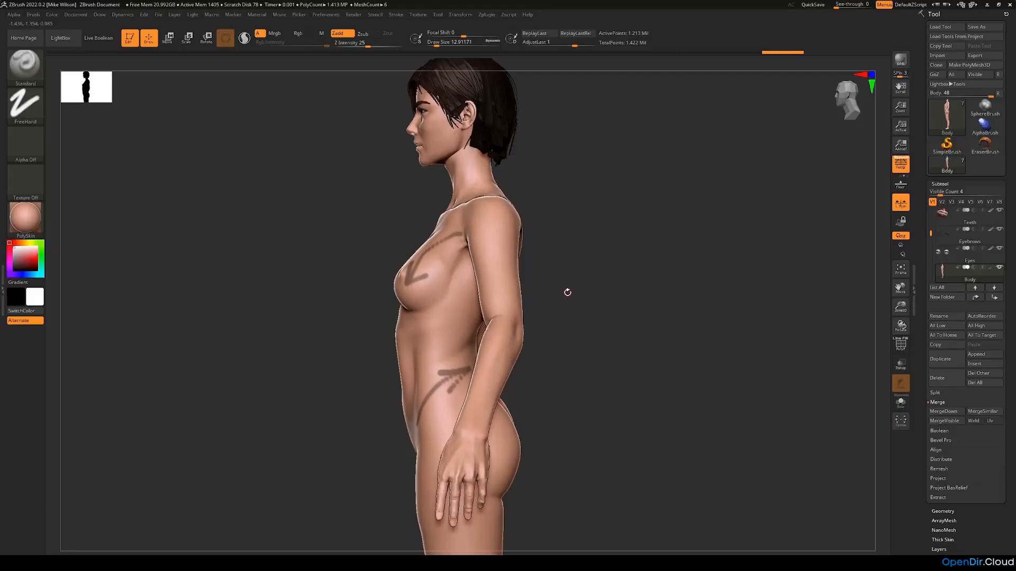
{"action": "left_click_drag", "start_coordinate": [574, 326], "coordinate": [584, 338], "text": "ctrl"}
{"action": "left_click_drag", "start_coordinate": [571, 343], "coordinate": [590, 344]}
Enlarge the draw size to about 49 and lower the body's subdivision level to 2
{"action": "mouse_move", "coordinate": [482, 337]}
{"action": "left_mouse_down"}
{"action": "mouse_move", "coordinate": [478, 344]}
{"action": "mouse_move", "coordinate": [603, 301]}
{"action": "mouse_move", "coordinate": [578, 308]}
{"action": "left_mouse_up"}
{"action": "key", "text": "space"}
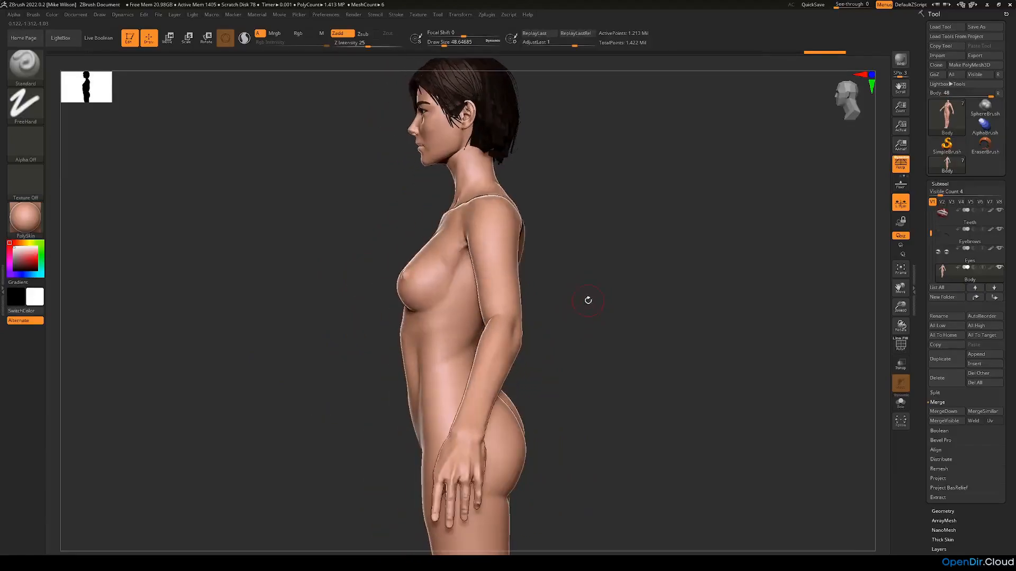
{"action": "mouse_move", "coordinate": [610, 259]}
{"action": "left_mouse_down"}
{"action": "mouse_move", "coordinate": [626, 272]}
{"action": "mouse_move", "coordinate": [613, 265]}
{"action": "left_mouse_up"}
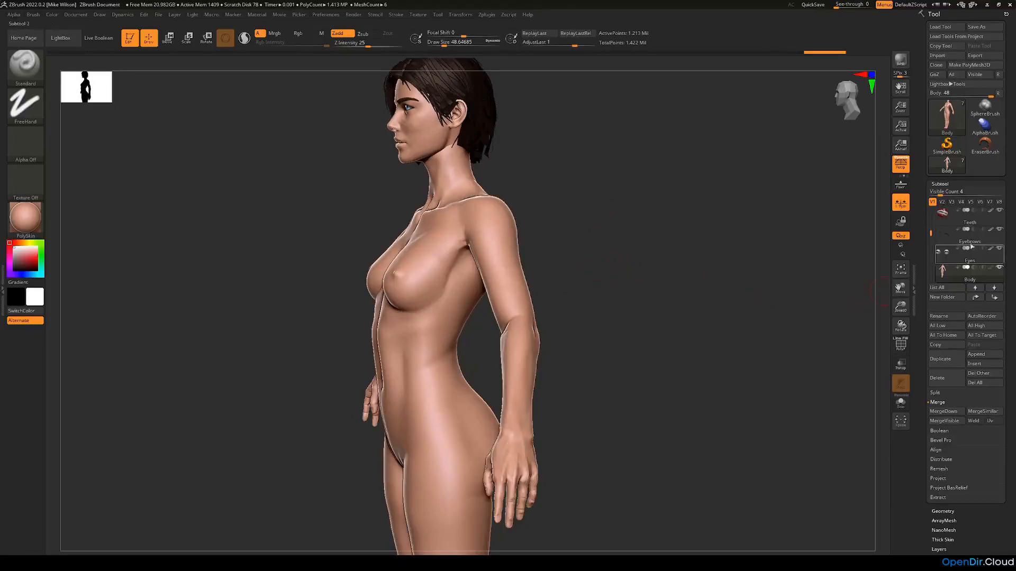
{"action": "left_click", "coordinate": [940, 184]}
{"action": "left_click", "coordinate": [943, 194]}
{"action": "left_click_drag", "start_coordinate": [935, 210], "coordinate": [930, 210]}
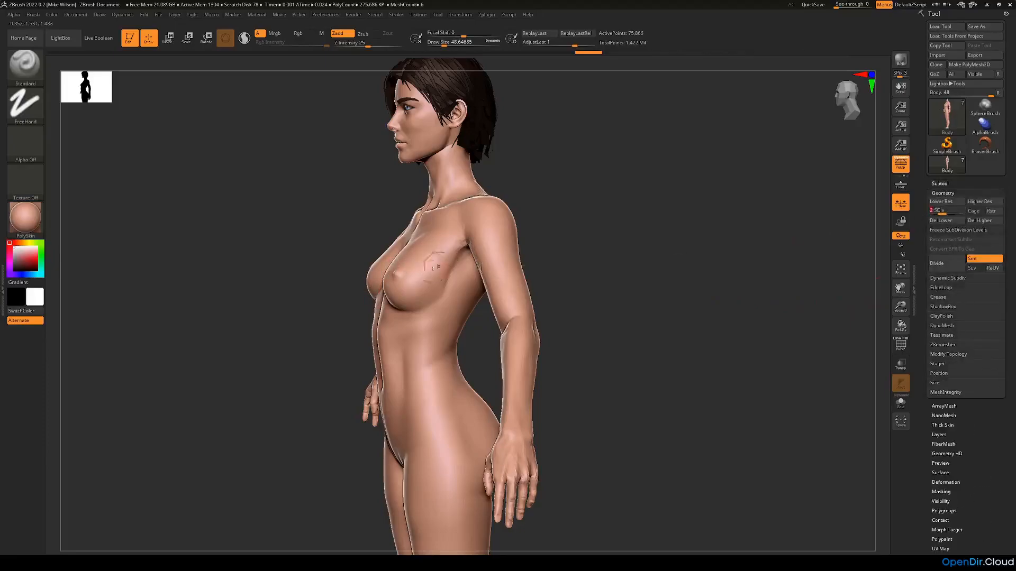
Mask both breasts, compare their shape from side and three-quarter angles, and clear the mask
{"action": "mouse_move", "coordinate": [596, 248]}
{"action": "left_mouse_down"}
{"action": "mouse_move", "coordinate": [607, 277]}
{"action": "mouse_move", "coordinate": [576, 265]}
{"action": "mouse_move", "coordinate": [592, 254]}
{"action": "left_mouse_up"}
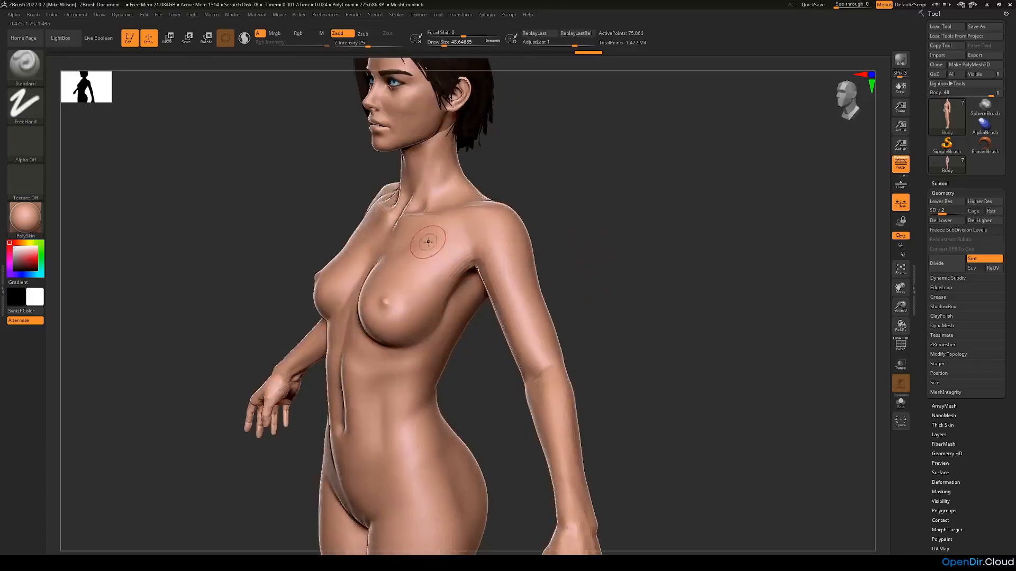
{"action": "mouse_move", "coordinate": [380, 297]}
{"action": "left_mouse_down", "text": "ctrl"}
{"action": "mouse_move", "coordinate": [402, 318]}
{"action": "mouse_move", "coordinate": [430, 306]}
{"action": "mouse_move", "coordinate": [351, 292]}
{"action": "left_mouse_up", "text": "ctrl"}
{"action": "mouse_move", "coordinate": [594, 299]}
{"action": "left_mouse_down"}
{"action": "mouse_move", "coordinate": [648, 305]}
{"action": "mouse_move", "coordinate": [549, 304]}
{"action": "left_mouse_up"}
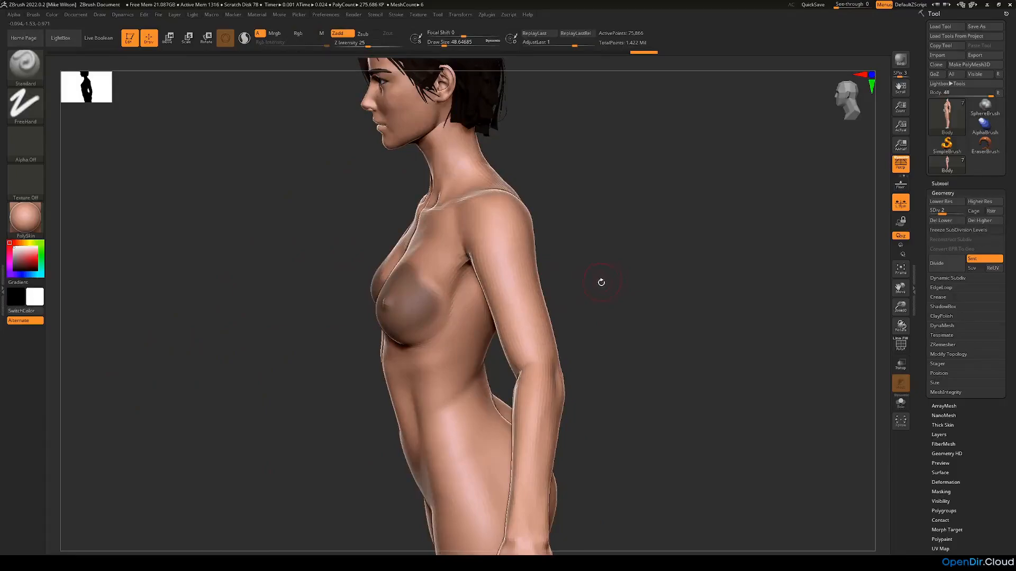
{"action": "left_click_drag", "start_coordinate": [606, 284], "coordinate": [606, 282]}
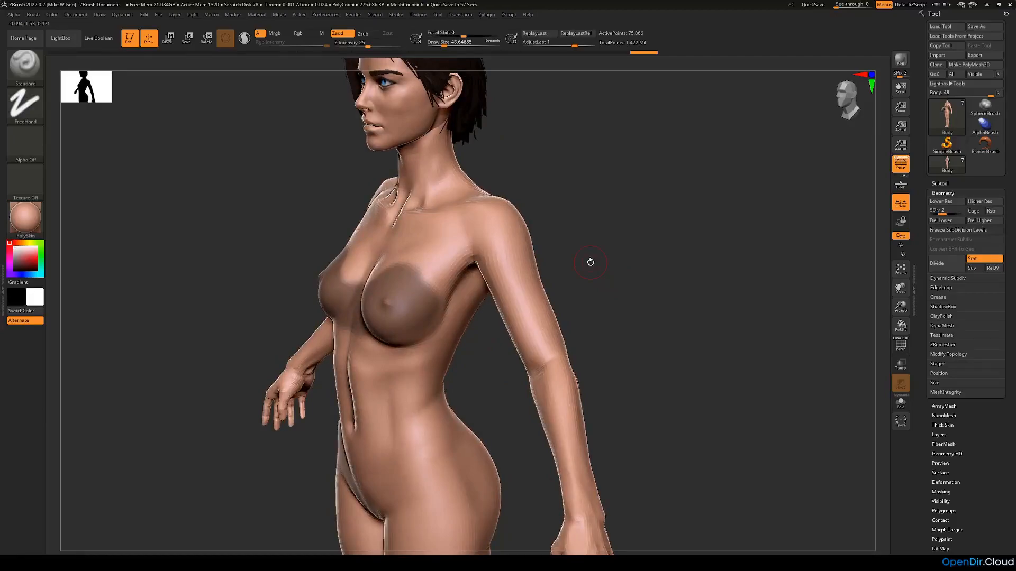
{"action": "left_click_drag", "start_coordinate": [580, 191], "coordinate": [589, 206]}
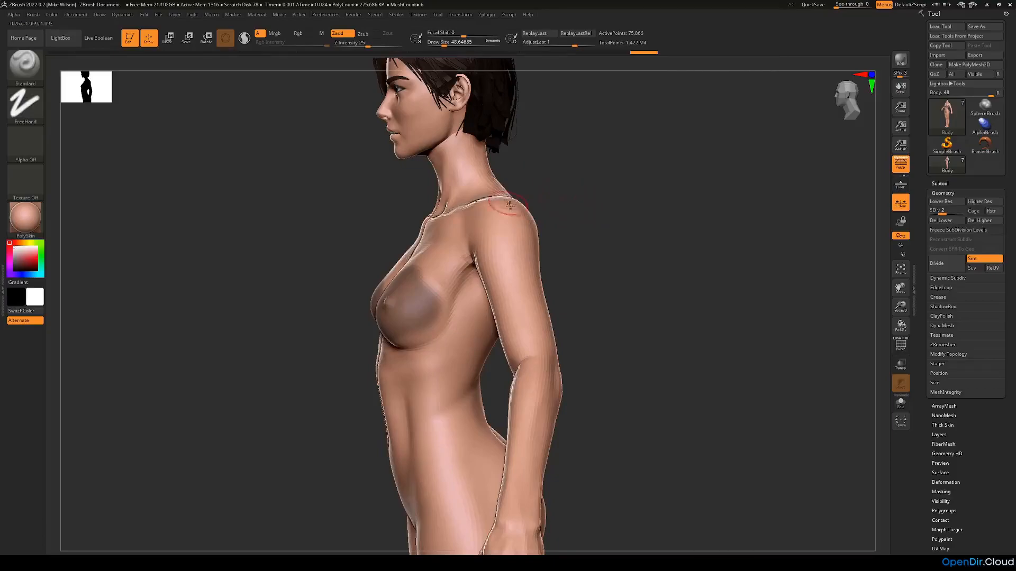
{"action": "left_click_drag", "start_coordinate": [590, 243], "coordinate": [590, 234]}
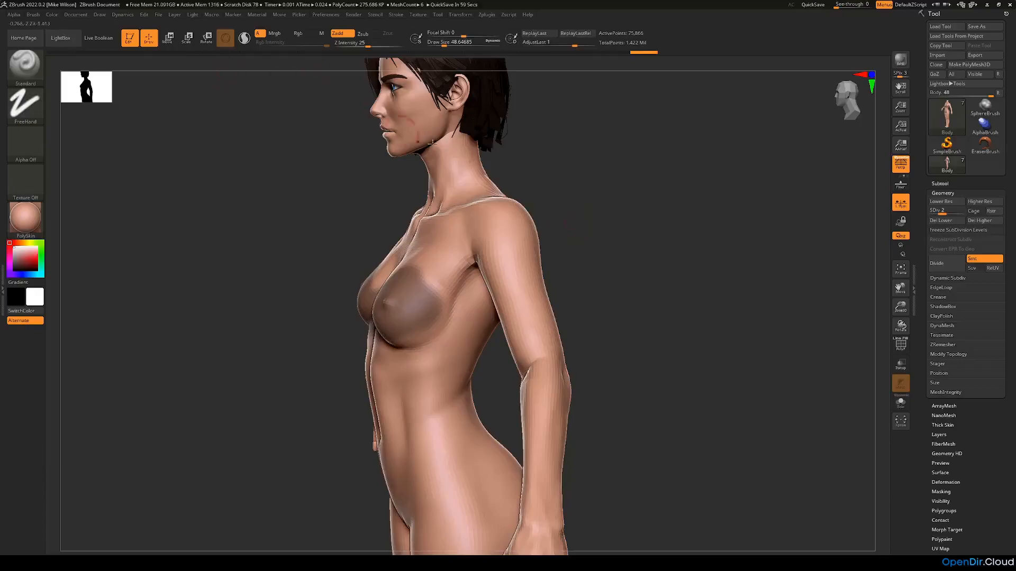
{"action": "left_click_drag", "start_coordinate": [578, 211], "coordinate": [610, 241]}
Set the Smooth brush's Z Intensity to 25 and smooth the front surface of the breasts
{"action": "left_click_drag", "start_coordinate": [402, 291], "coordinate": [388, 272], "text": "shift"}
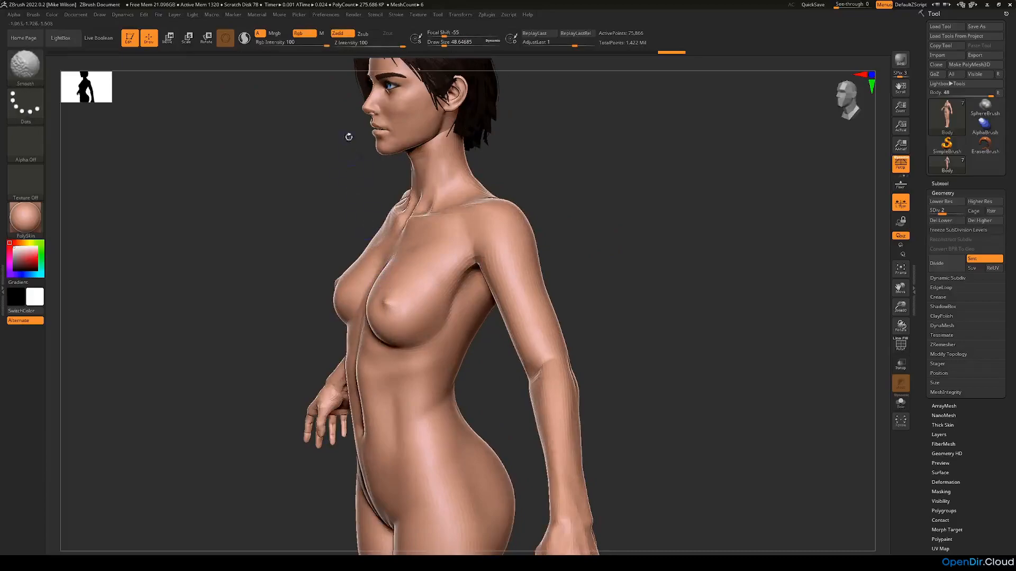
{"action": "left_click", "coordinate": [364, 46], "text": "shift"}
{"action": "left_click_drag", "start_coordinate": [367, 46], "coordinate": [368, 46], "text": "shift"}
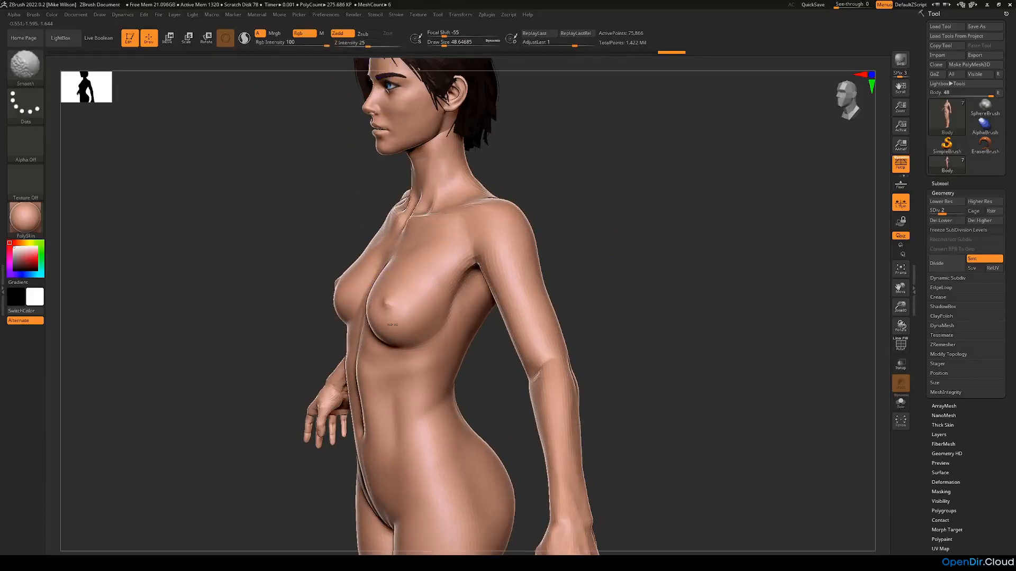
{"action": "left_click_drag", "start_coordinate": [393, 325], "coordinate": [418, 311], "text": "shift"}
{"action": "mouse_move", "coordinate": [623, 291]}
{"action": "left_mouse_down"}
{"action": "mouse_move", "coordinate": [601, 291]}
{"action": "mouse_move", "coordinate": [616, 272]}
{"action": "mouse_move", "coordinate": [603, 268]}
{"action": "left_mouse_up"}
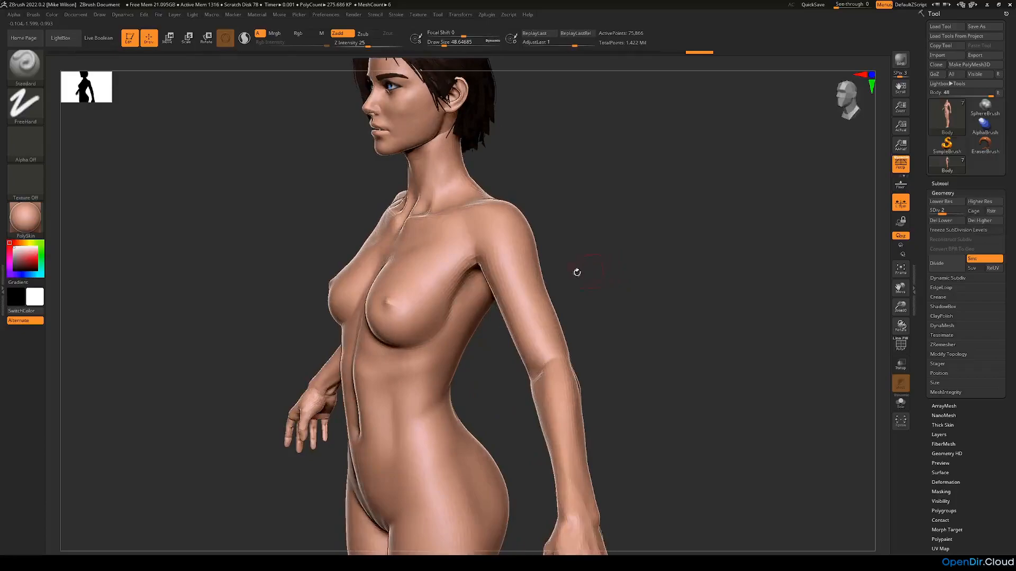
{"action": "key", "text": "shift"}
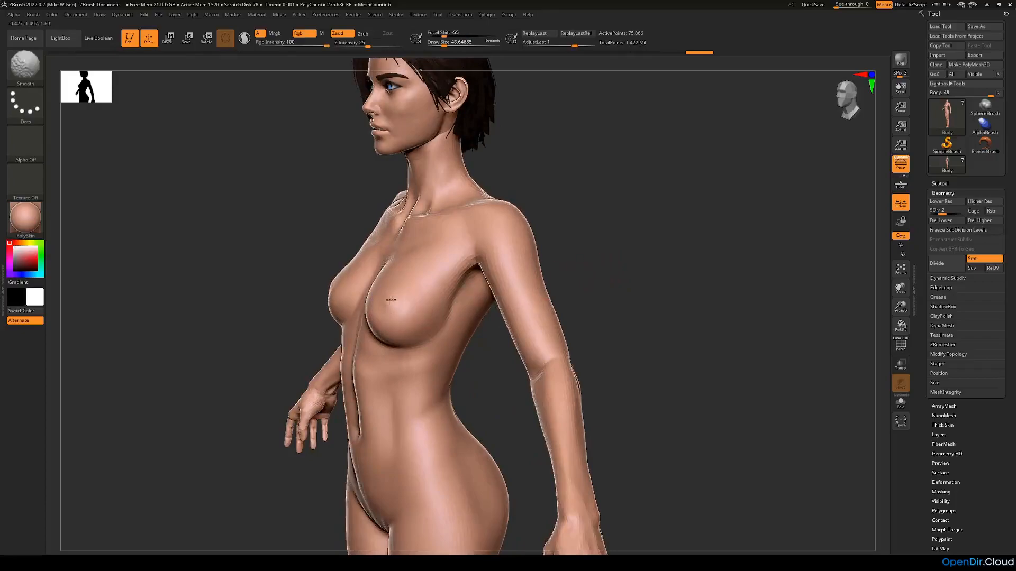
{"action": "left_click_drag", "start_coordinate": [588, 281], "coordinate": [599, 283]}
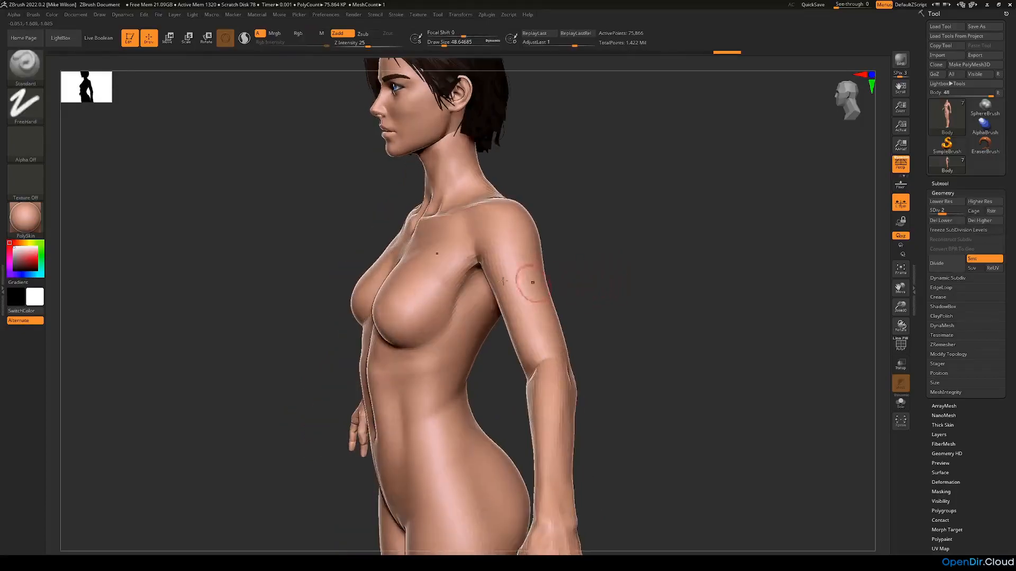
Switch to the TrimDynamic brush, flatten the front of the breasts slightly, and smooth the surface
{"action": "left_click", "coordinate": [25, 68]}
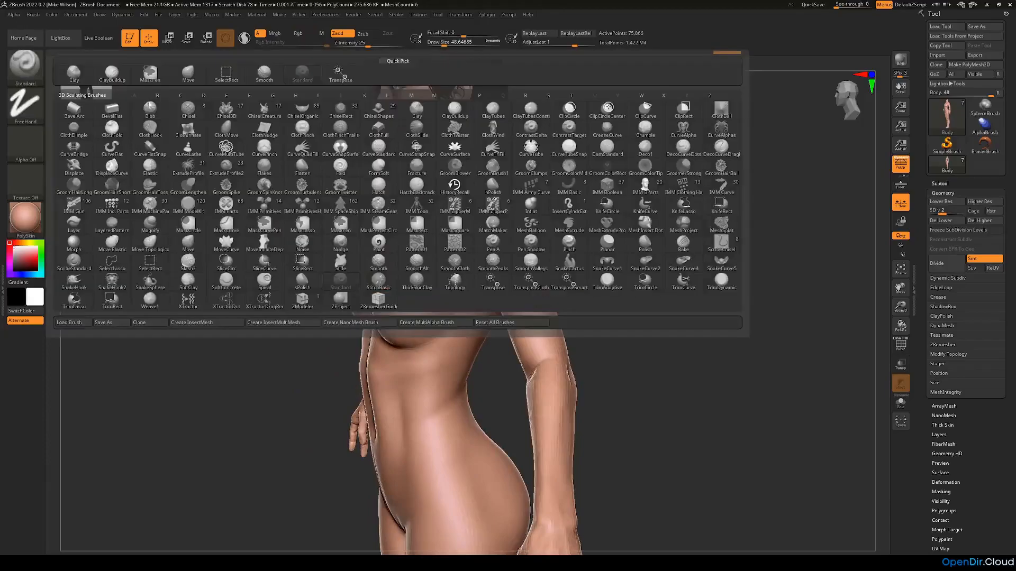
{"action": "left_click", "coordinate": [722, 282]}
{"action": "left_click_drag", "start_coordinate": [606, 293], "coordinate": [661, 287]}
{"action": "left_click_drag", "start_coordinate": [393, 304], "coordinate": [397, 314]}
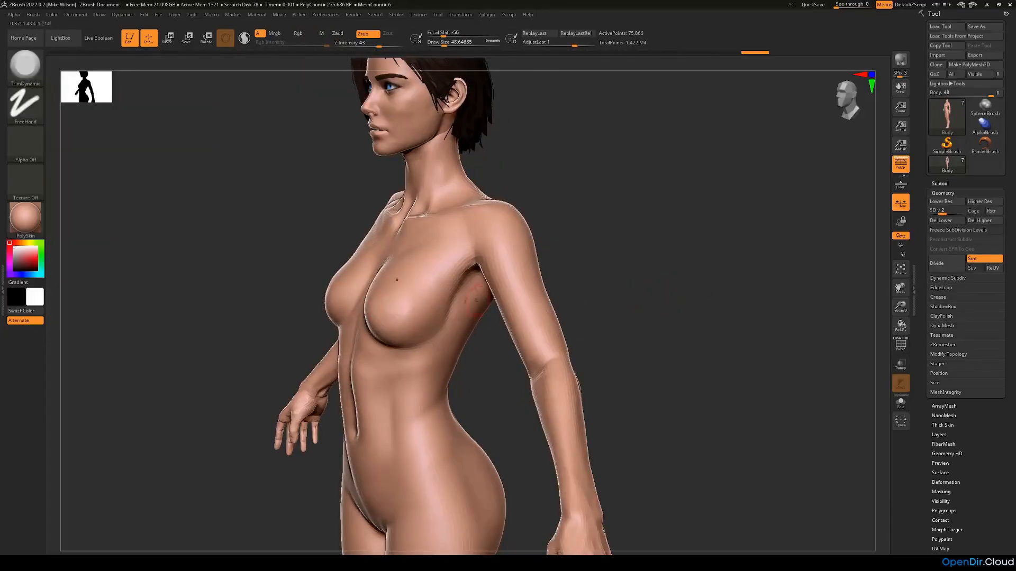
{"action": "left_click_drag", "start_coordinate": [618, 282], "coordinate": [648, 283]}
{"action": "mouse_move", "coordinate": [422, 300]}
{"action": "left_mouse_down", "text": "shift"}
{"action": "mouse_move", "coordinate": [388, 308]}
{"action": "mouse_move", "coordinate": [408, 300]}
{"action": "left_mouse_up", "text": "shift"}
Enlarge the draw size to about 120 and examine the torso and hips in side profile
{"action": "mouse_move", "coordinate": [606, 283]}
{"action": "left_mouse_down", "text": "shift"}
{"action": "mouse_move", "coordinate": [582, 281]}
{"action": "mouse_move", "coordinate": [623, 339]}
{"action": "mouse_move", "coordinate": [621, 295]}
{"action": "mouse_move", "coordinate": [612, 302]}
{"action": "mouse_move", "coordinate": [597, 281]}
{"action": "mouse_move", "coordinate": [592, 302]}
{"action": "mouse_move", "coordinate": [585, 277]}
{"action": "mouse_move", "coordinate": [598, 300]}
{"action": "mouse_move", "coordinate": [578, 304]}
{"action": "mouse_move", "coordinate": [622, 320]}
{"action": "mouse_move", "coordinate": [586, 326]}
{"action": "left_mouse_up", "text": "shift"}
{"action": "key", "text": "space"}
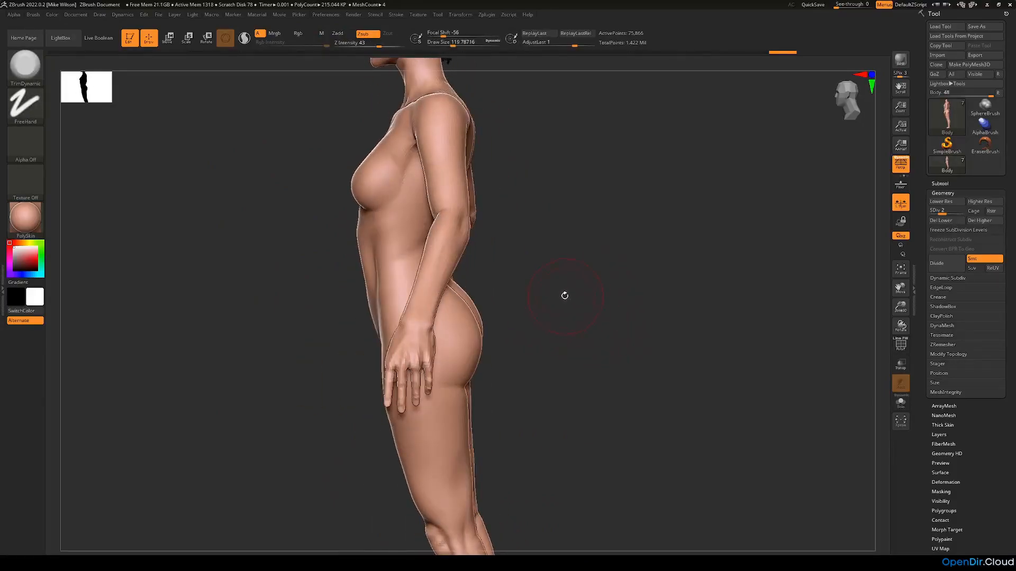
{"action": "left_click_drag", "start_coordinate": [574, 304], "coordinate": [573, 315]}
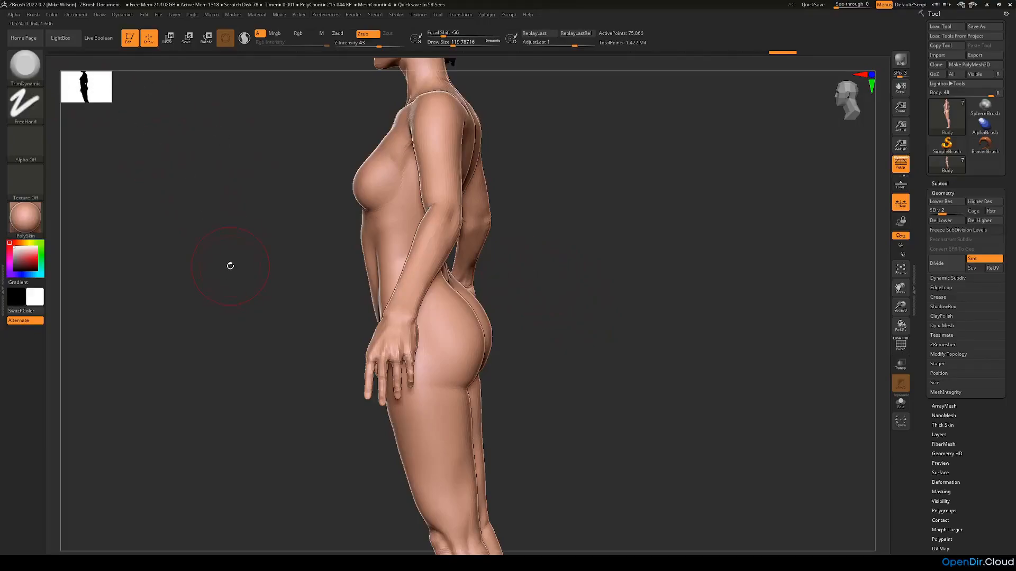
{"action": "left_click_drag", "start_coordinate": [223, 245], "coordinate": [204, 252]}
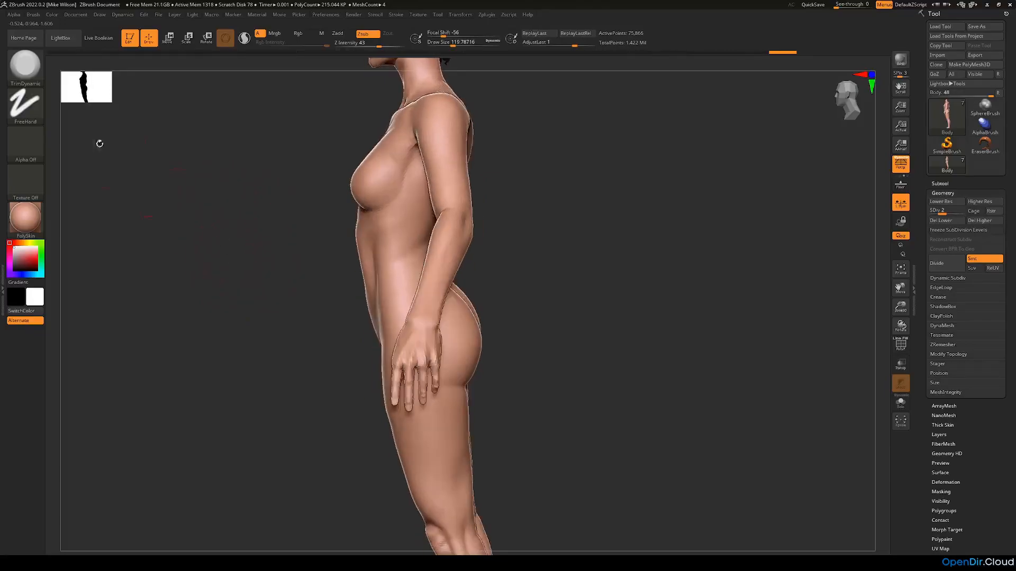
Switch to the Move brush and examine the full figure from back and front three-quarter angles
{"action": "left_click", "coordinate": [30, 80]}
{"action": "left_click", "coordinate": [200, 83]}
{"action": "left_click_drag", "start_coordinate": [545, 302], "coordinate": [454, 340]}
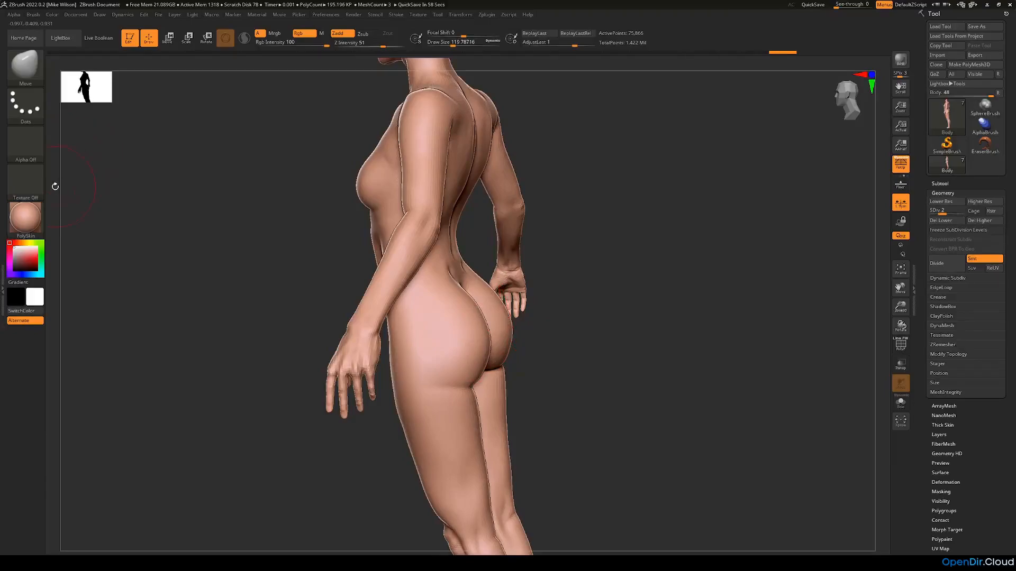
{"action": "left_click_drag", "start_coordinate": [176, 317], "coordinate": [254, 316]}
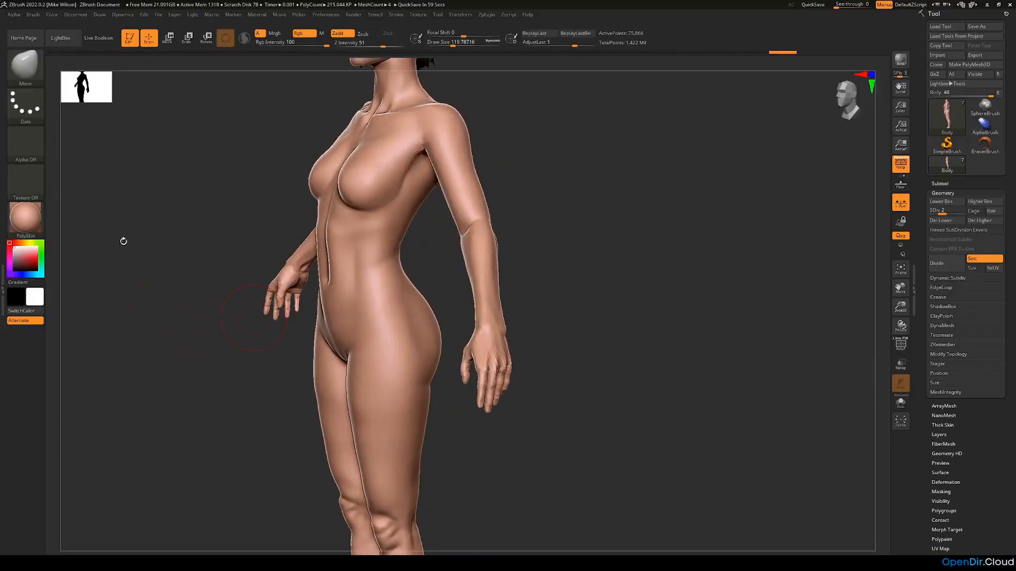
{"action": "left_click_drag", "start_coordinate": [191, 404], "coordinate": [490, 407]}
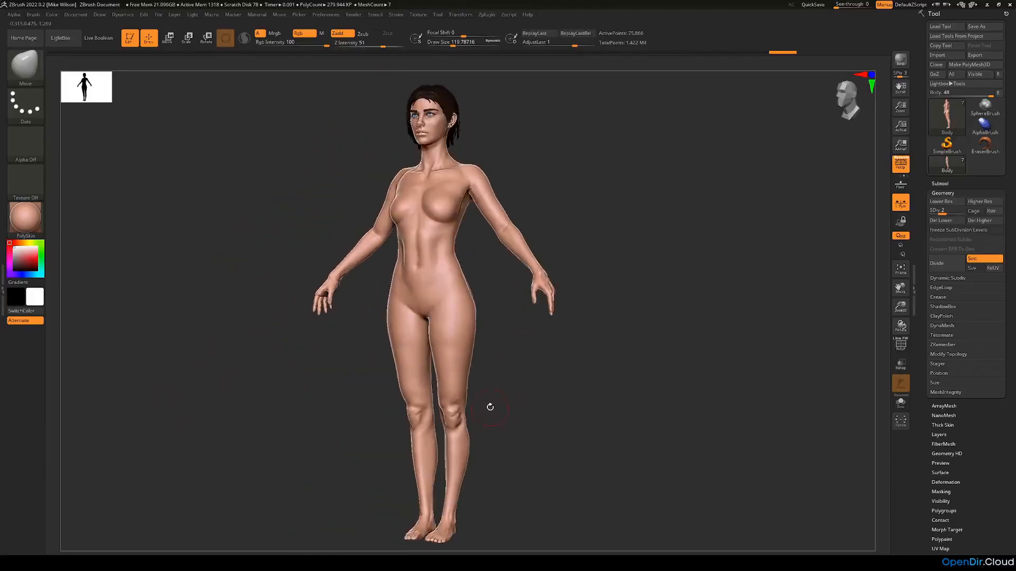